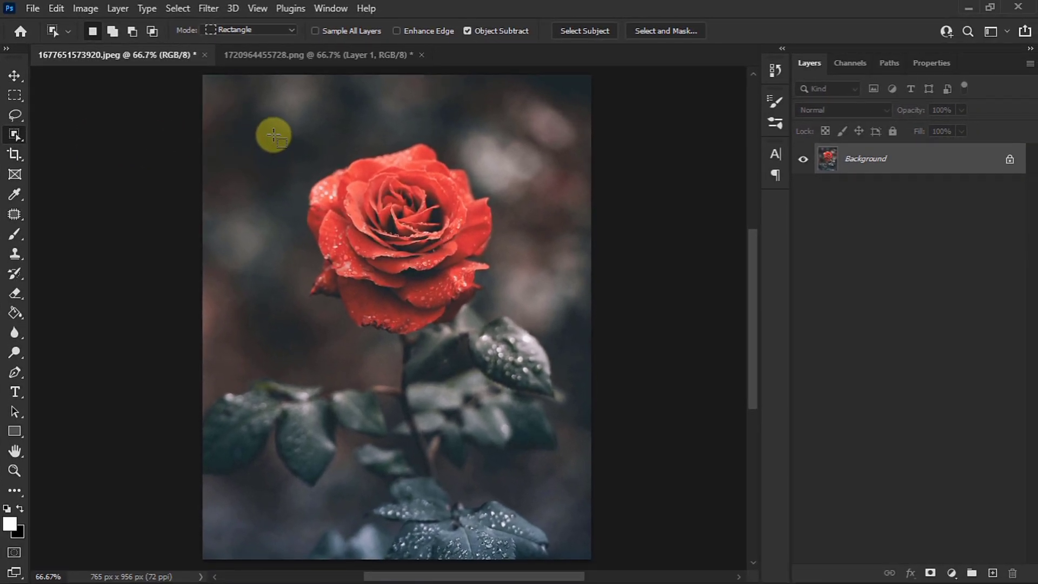
# Select the red rose bloom with the Object Selection tool and expand the selection by 2 pixels
pyautogui.moveTo(273, 135); pyautogui.dragTo(532, 347)
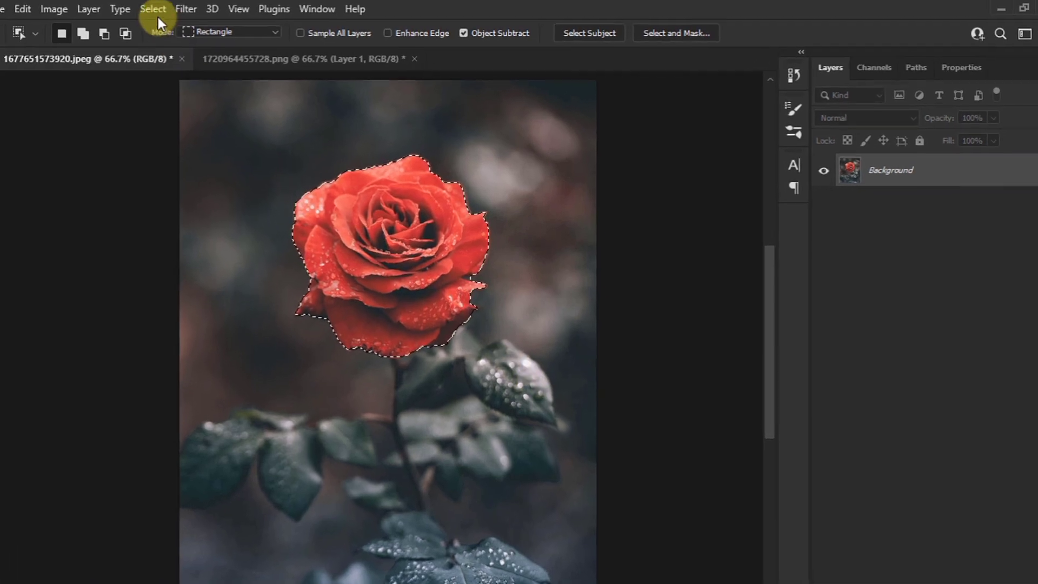
pyautogui.click(177, 8)
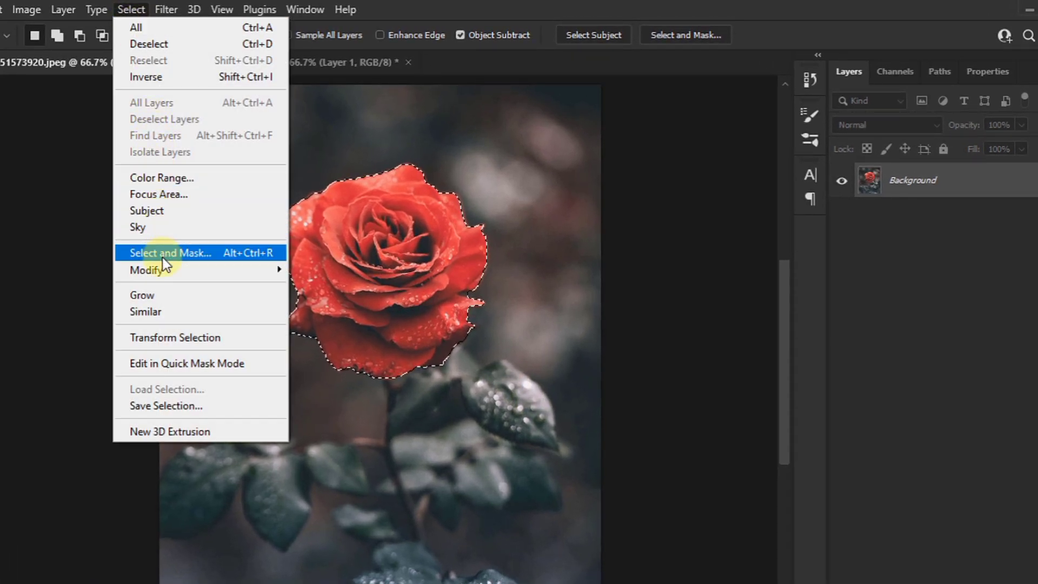
pyautogui.moveTo(162, 270)
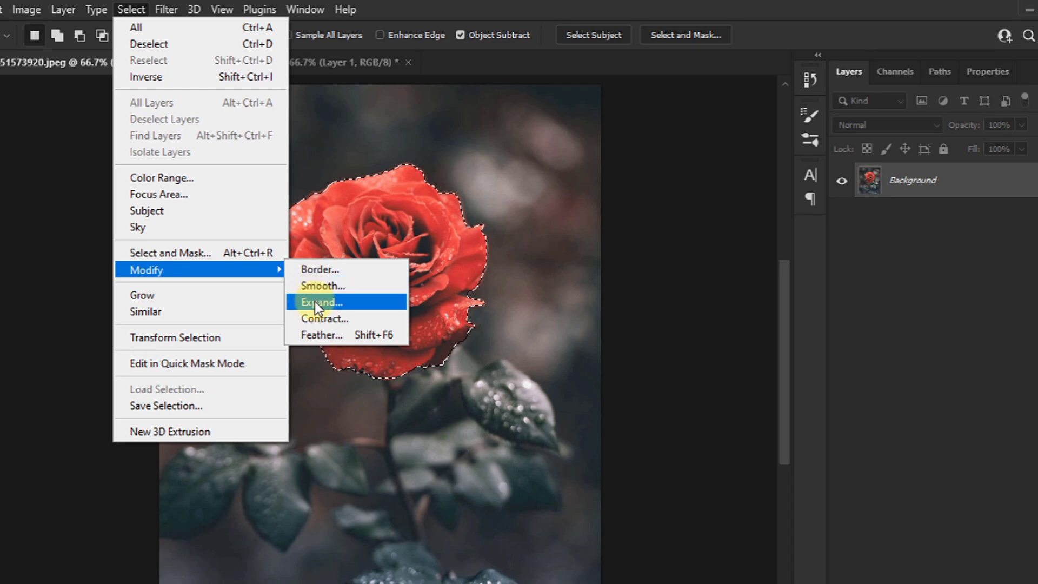
pyautogui.click(366, 300)
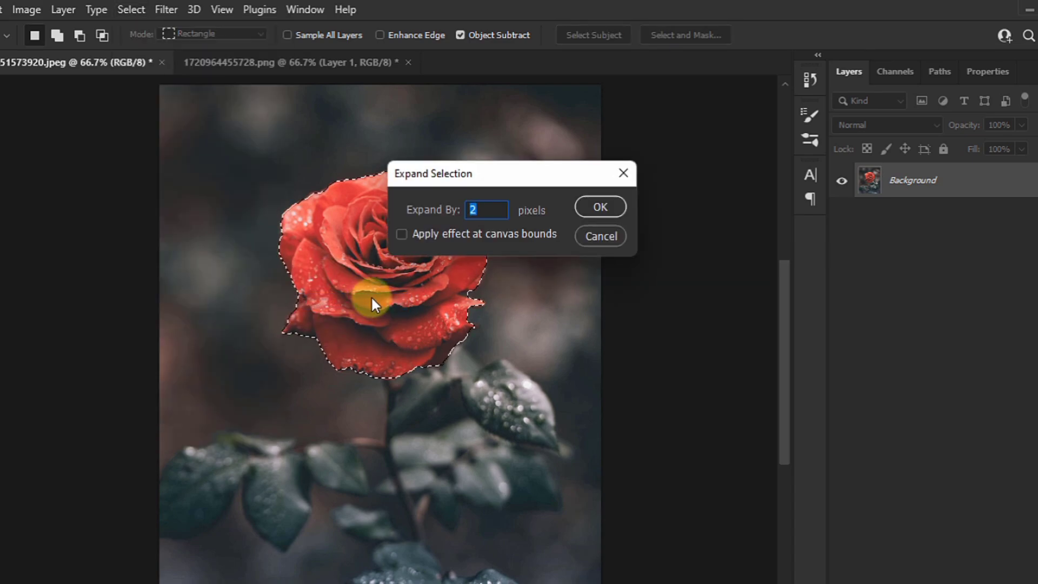
pyautogui.click(599, 205)
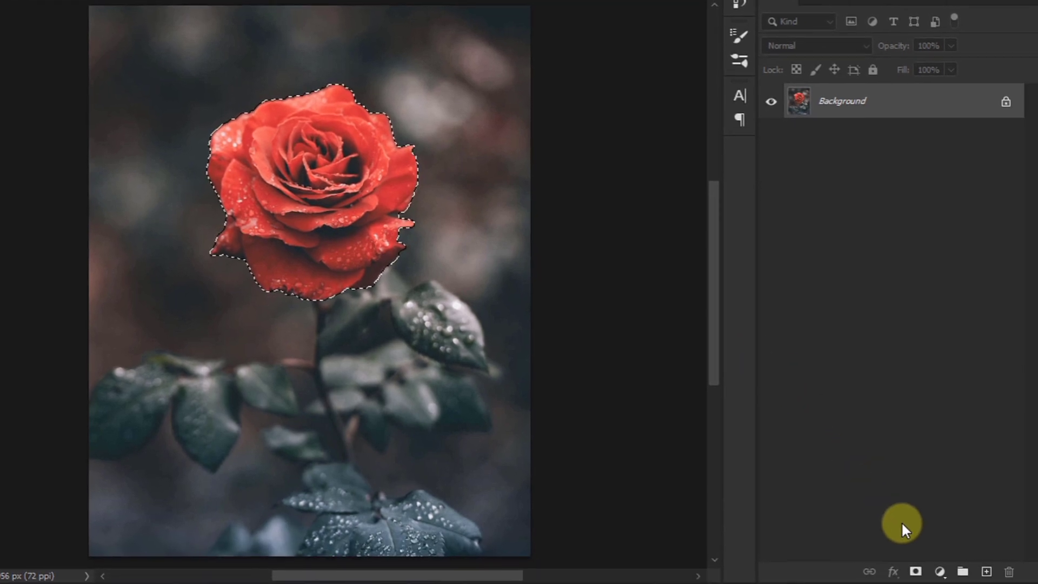
# Add a Hue/Saturation adjustment for the selected rose, clip it to the background layer, and target the petals' reds
pyautogui.click(938, 571)
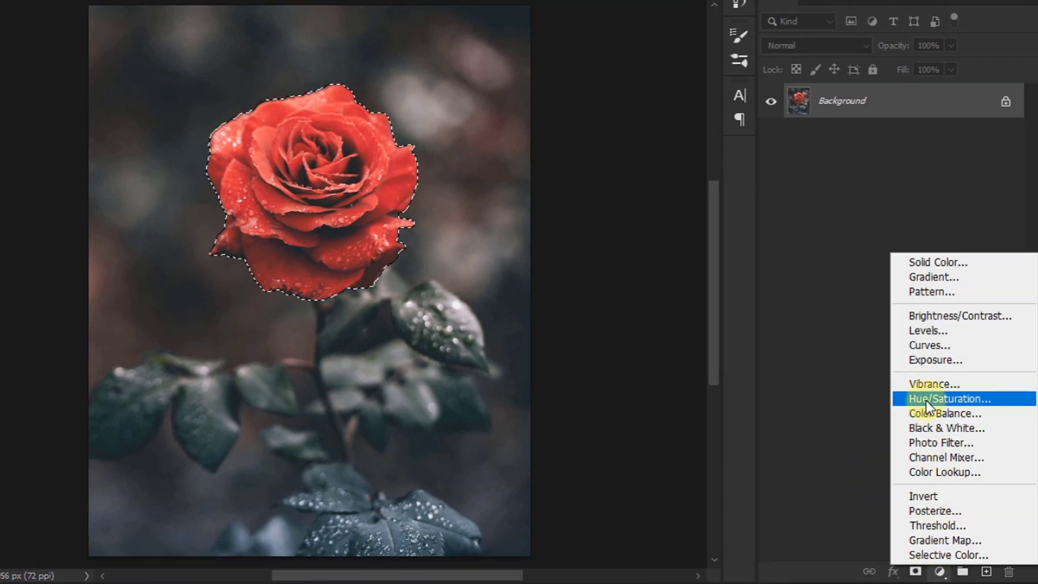
pyautogui.click(949, 400)
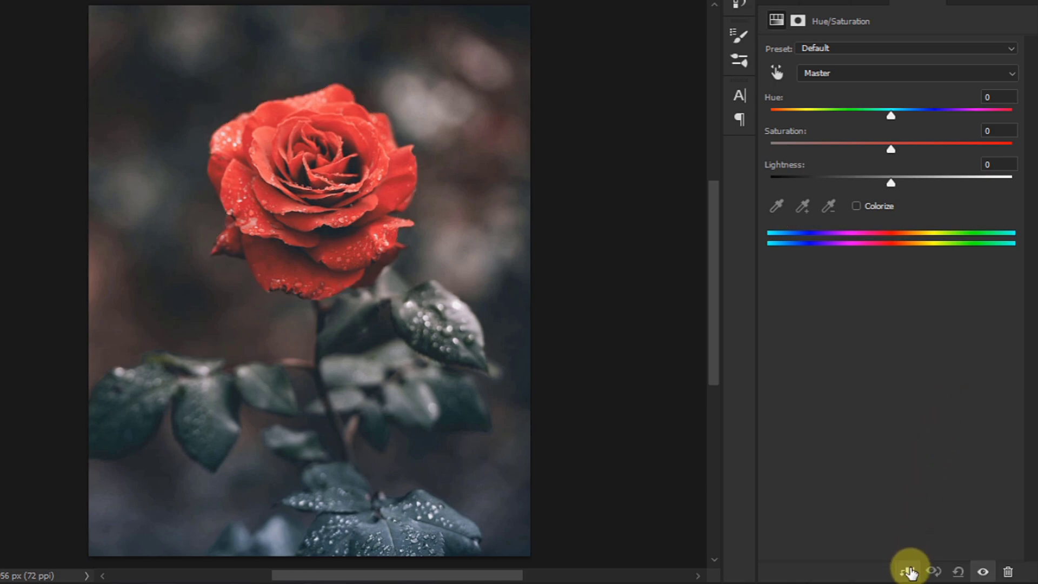
pyautogui.click(777, 73)
pyautogui.click(381, 164)
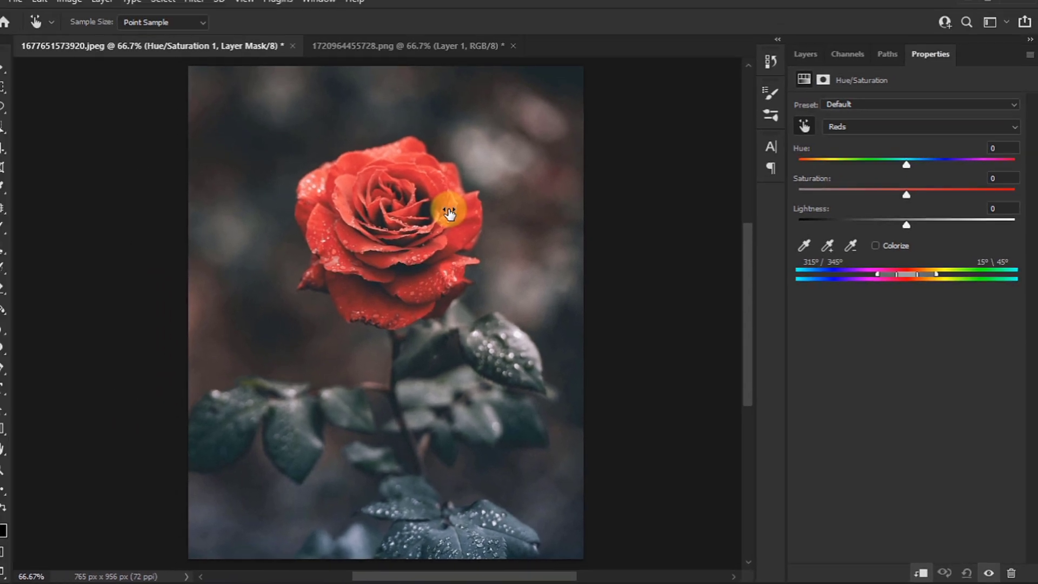
# Extend the adjusted colour range by sampling more tones across the petals and set its Lightness to -100
pyautogui.click(827, 246)
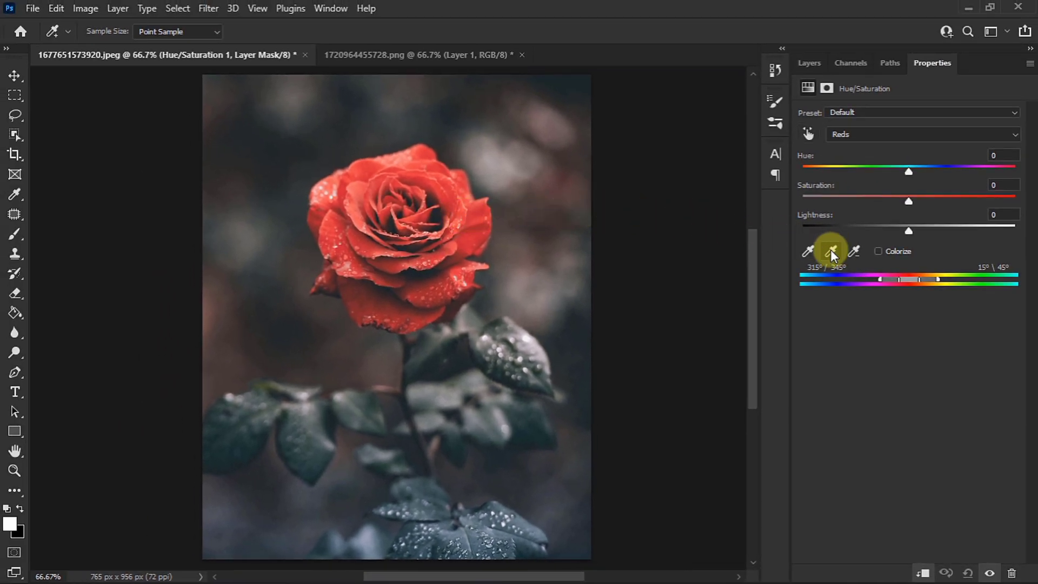
pyautogui.moveTo(436, 271)
pyautogui.mouseDown()
pyautogui.moveTo(396, 264)
pyautogui.moveTo(391, 240)
pyautogui.moveTo(436, 217)
pyautogui.moveTo(367, 208)
pyautogui.mouseUp()
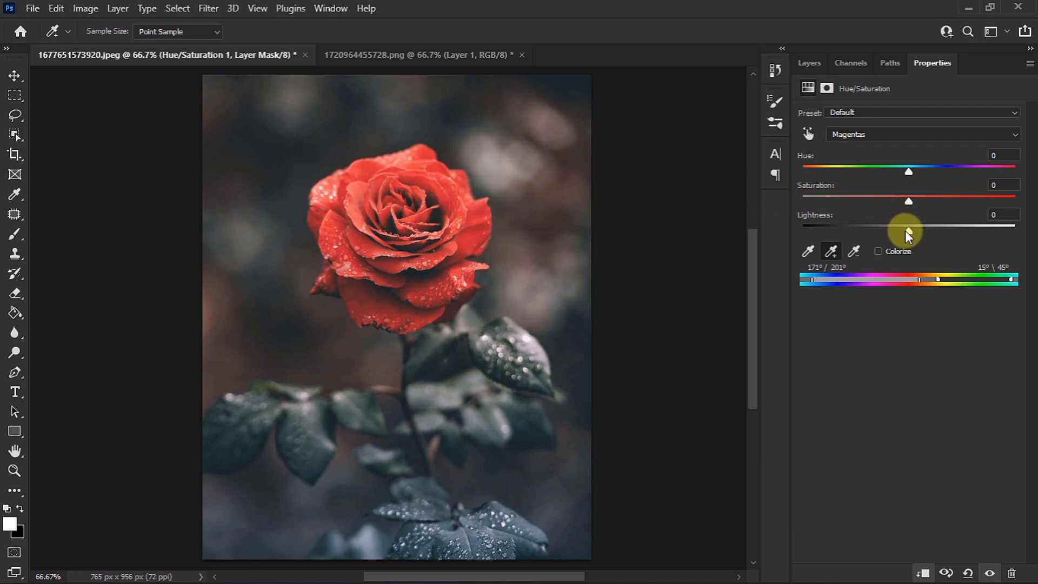
pyautogui.moveTo(906, 232); pyautogui.dragTo(802, 235)
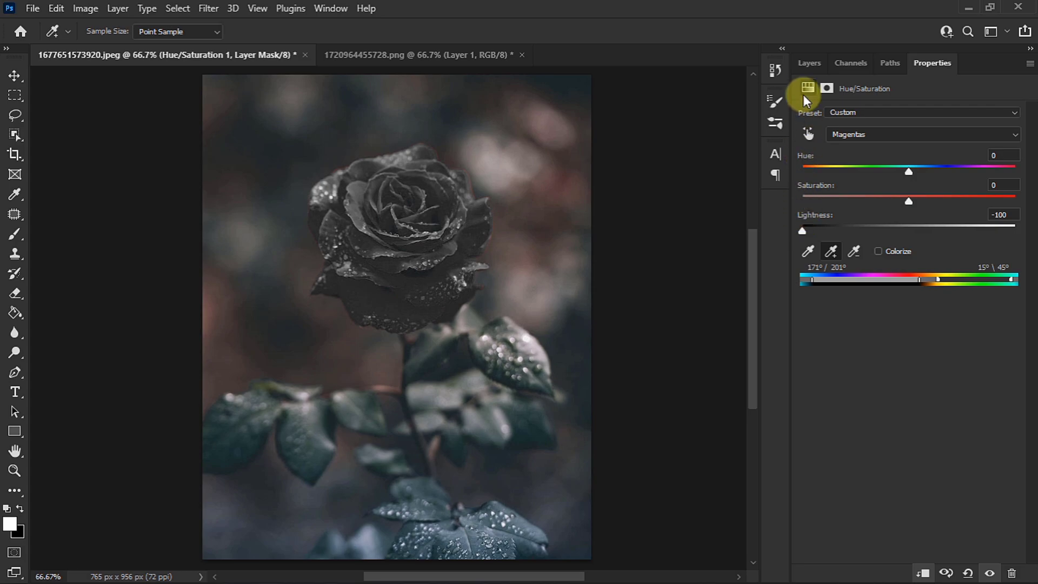
# Set the Hue/Saturation layer's blend mode to Color and add a new empty layer above it
pyautogui.click(805, 69)
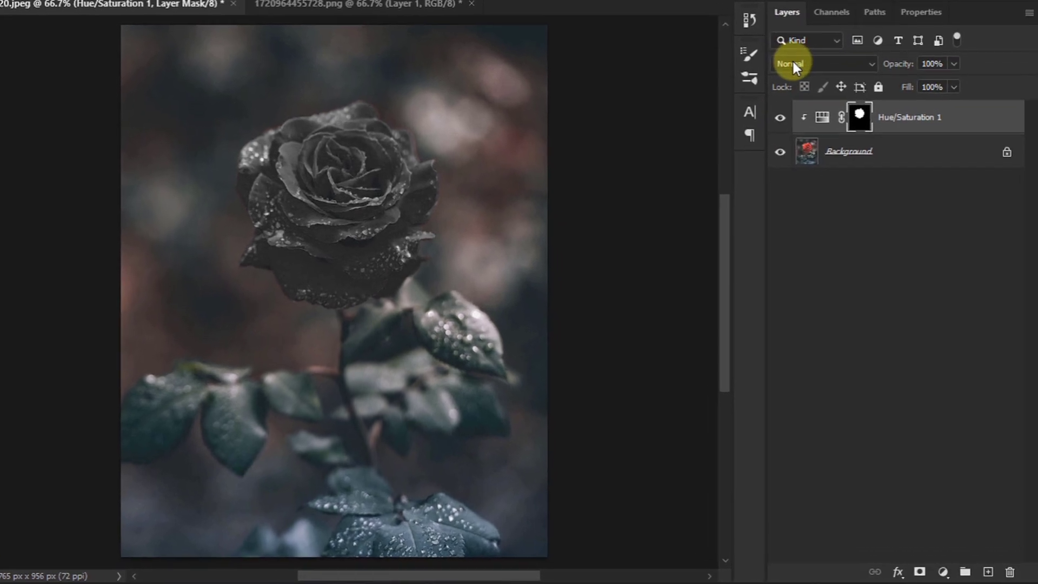
pyautogui.click(810, 110)
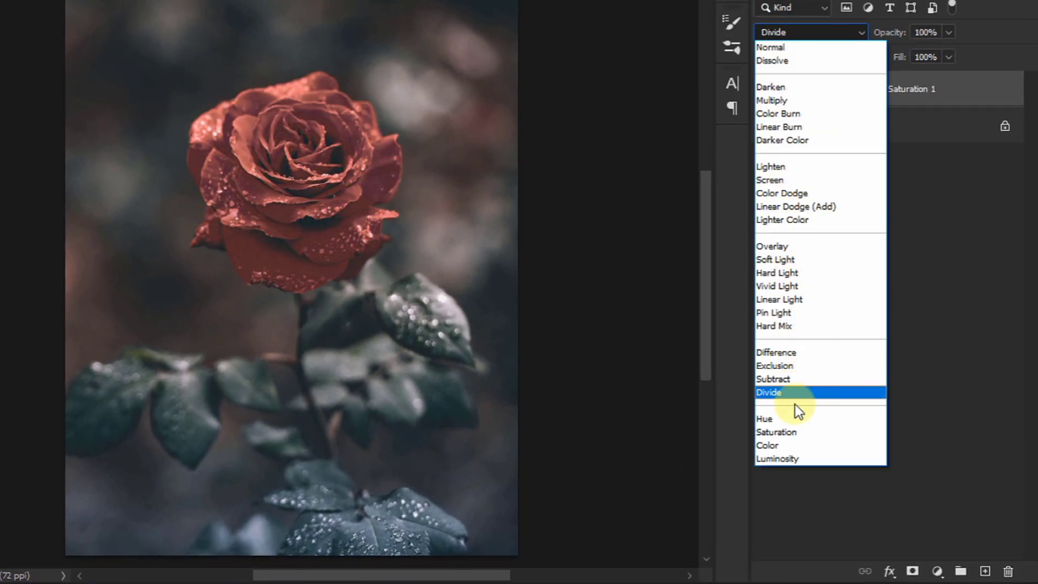
pyautogui.click(829, 447)
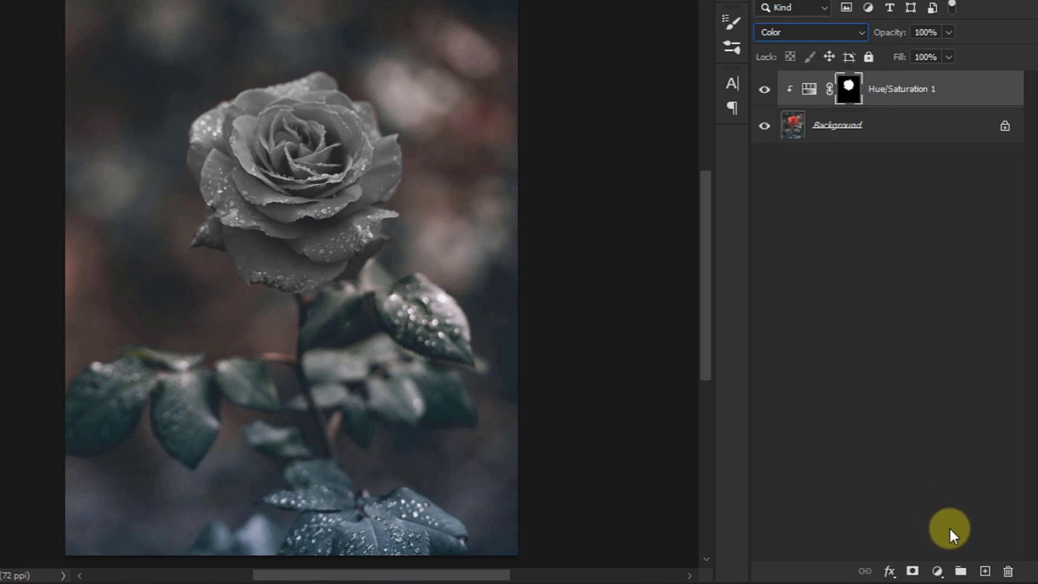
pyautogui.click(985, 571)
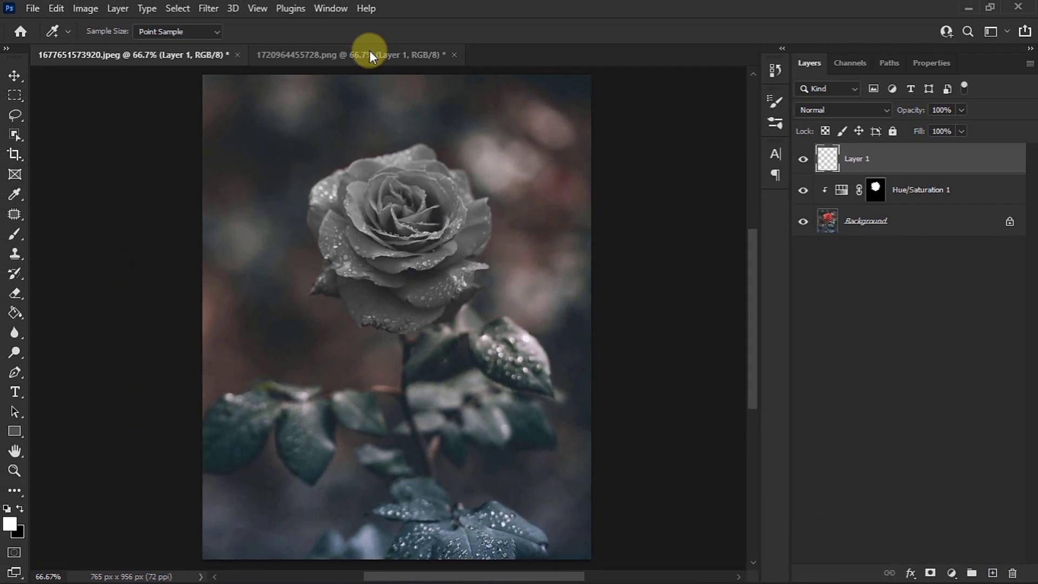
# Switch to the 1720964455728.png document and invert its colours to get a black tear line on white
pyautogui.click(370, 52)
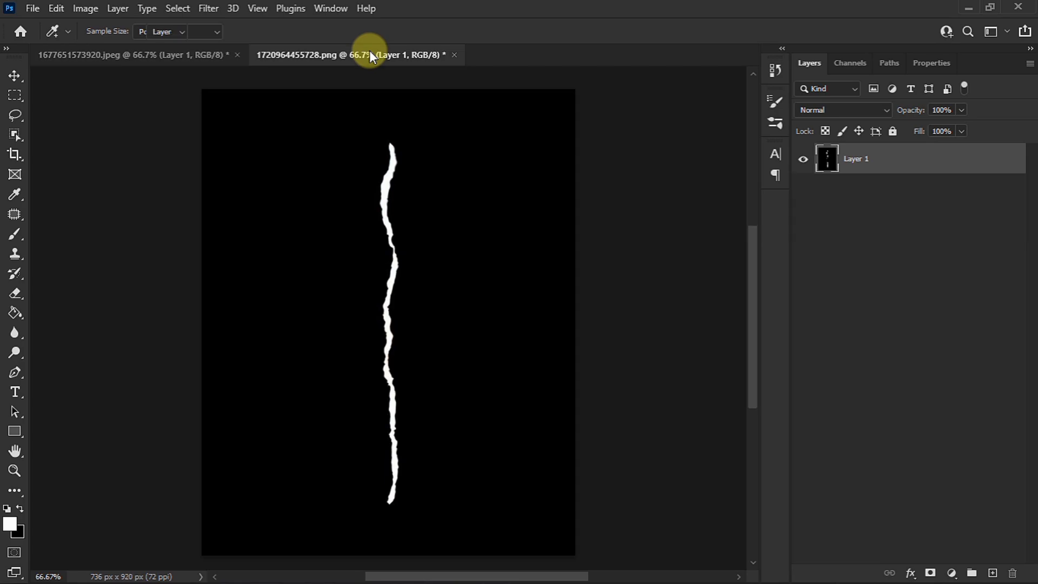
pyautogui.press('v')
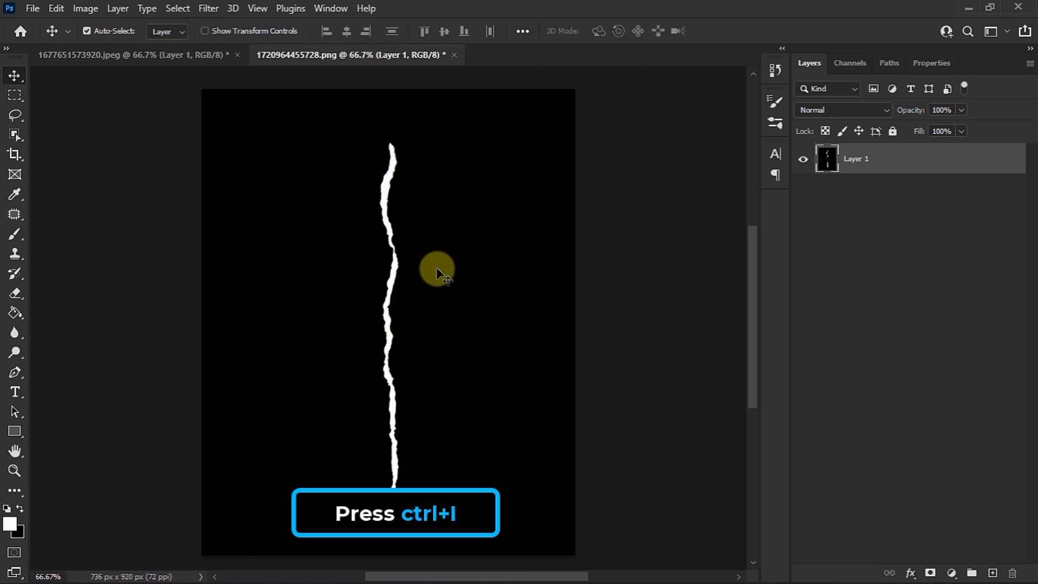
pyautogui.hotkey('ctrl', 'i')
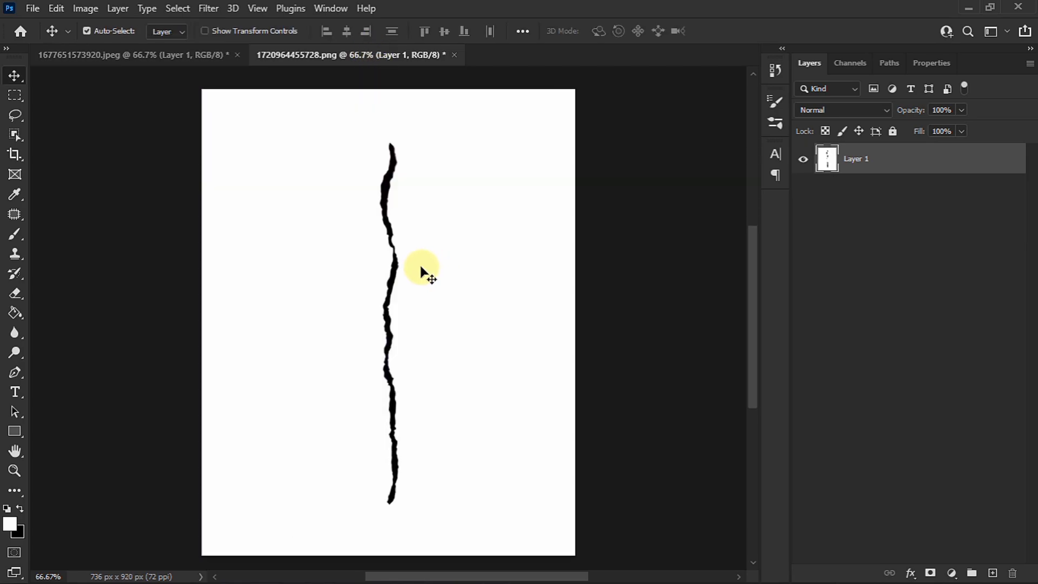
# Select the whole black tear line with a rectangular marquee and define it as a brush preset under the suggested name
pyautogui.click(20, 99)
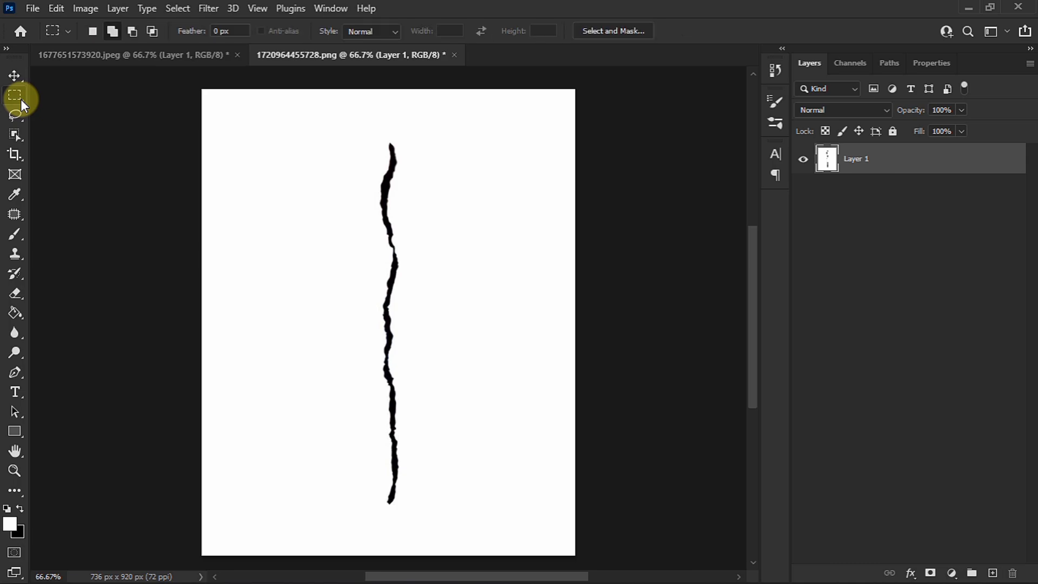
pyautogui.moveTo(305, 127); pyautogui.dragTo(495, 535)
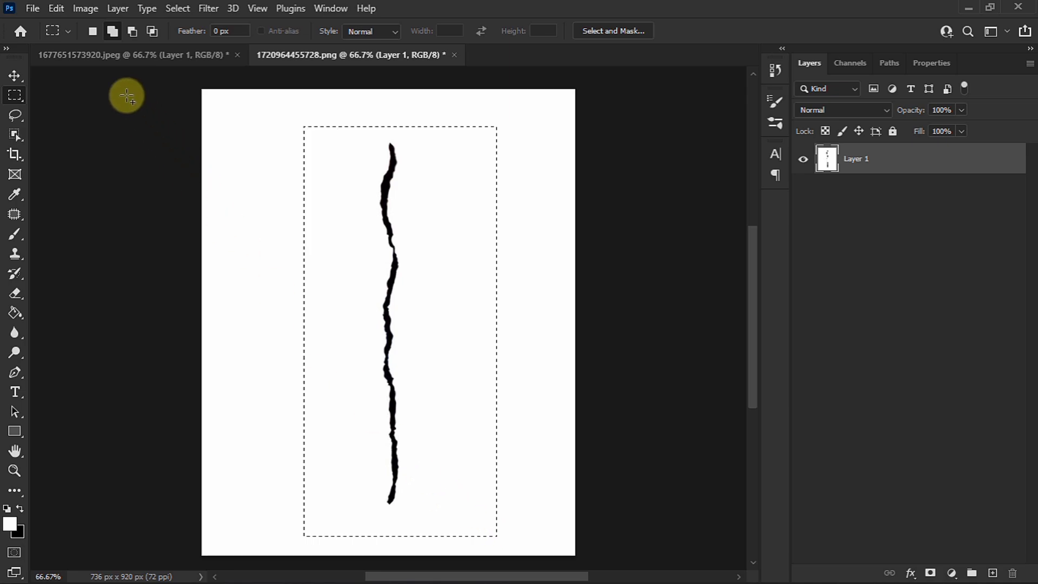
pyautogui.click(57, 8)
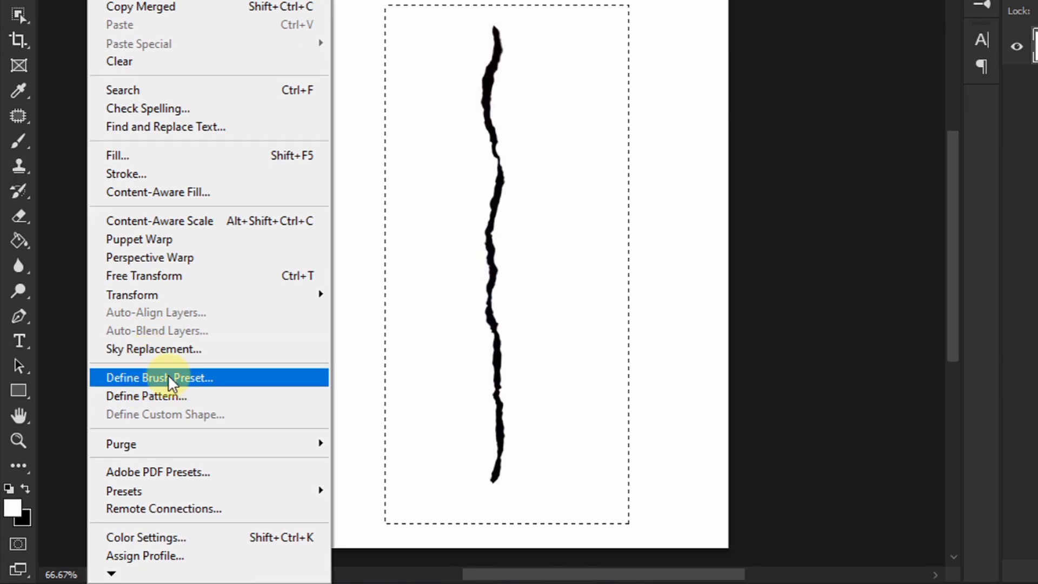
pyautogui.click(202, 373)
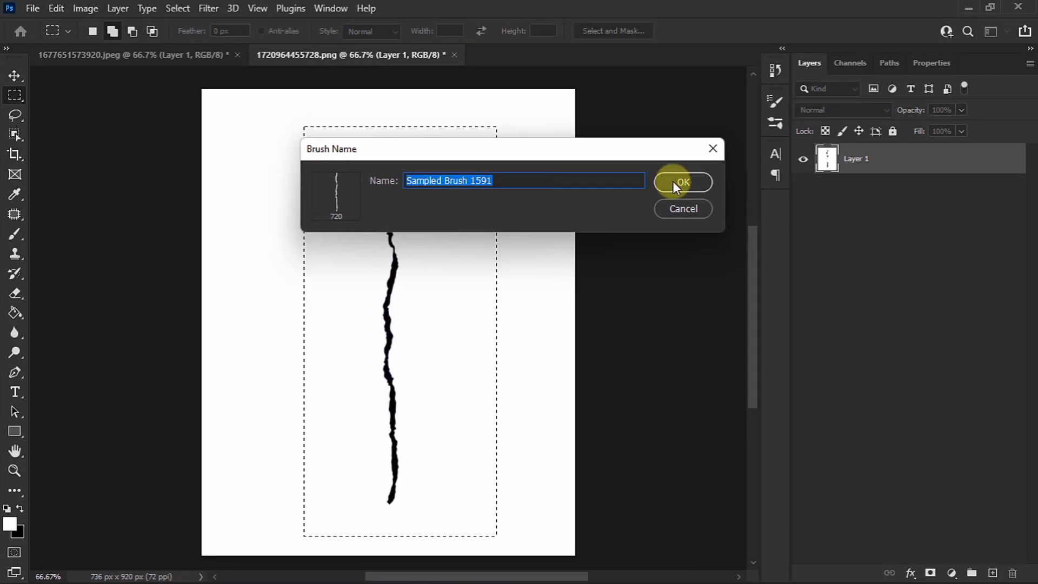
pyautogui.click(855, 82)
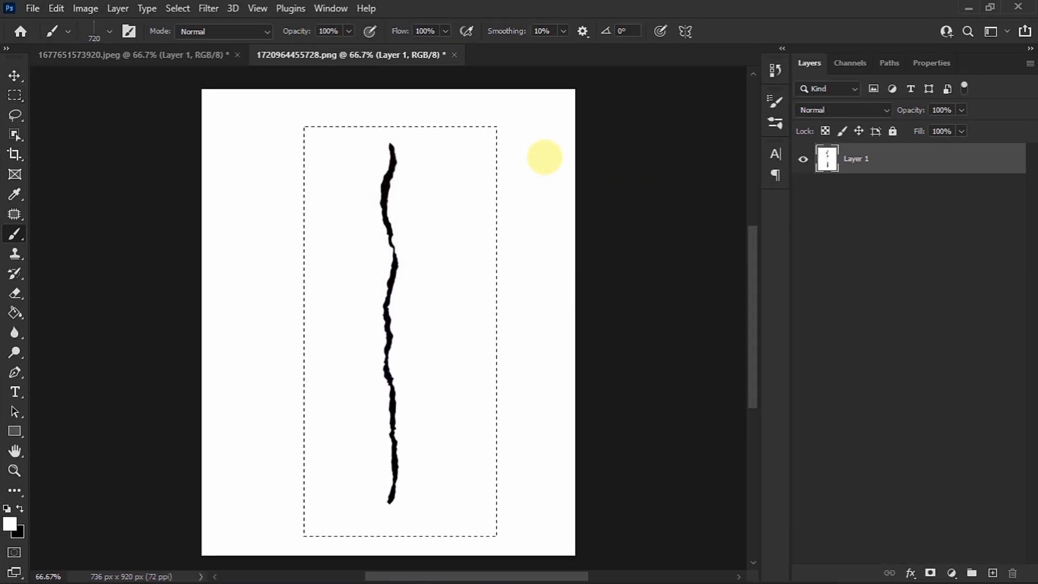
# In the rose document, set the foreground to white (ffffff) and stamp one vertical tear line over the rose with the new brush at size 400
pyautogui.click(174, 54)
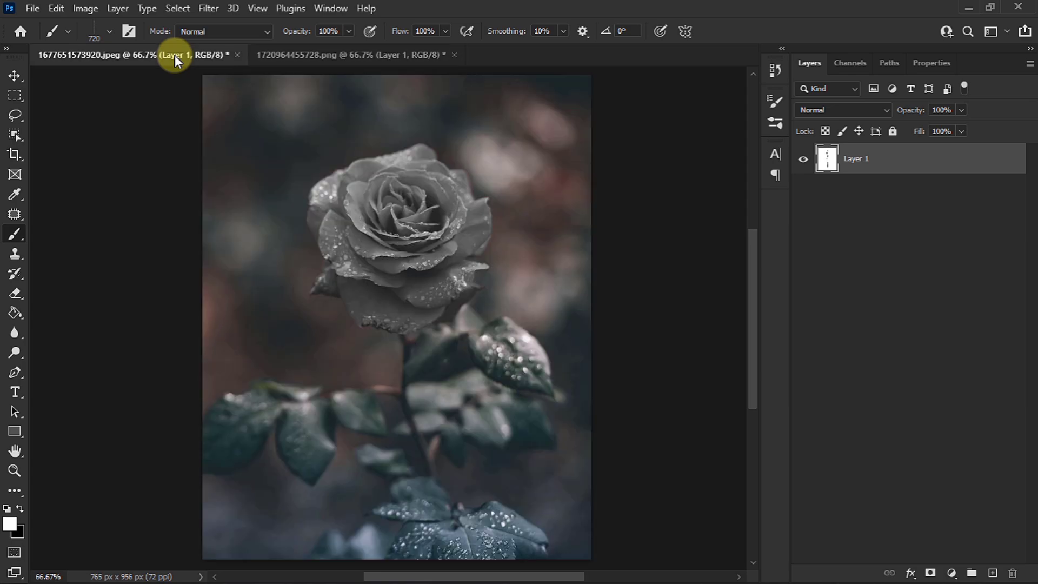
pyautogui.click(11, 523)
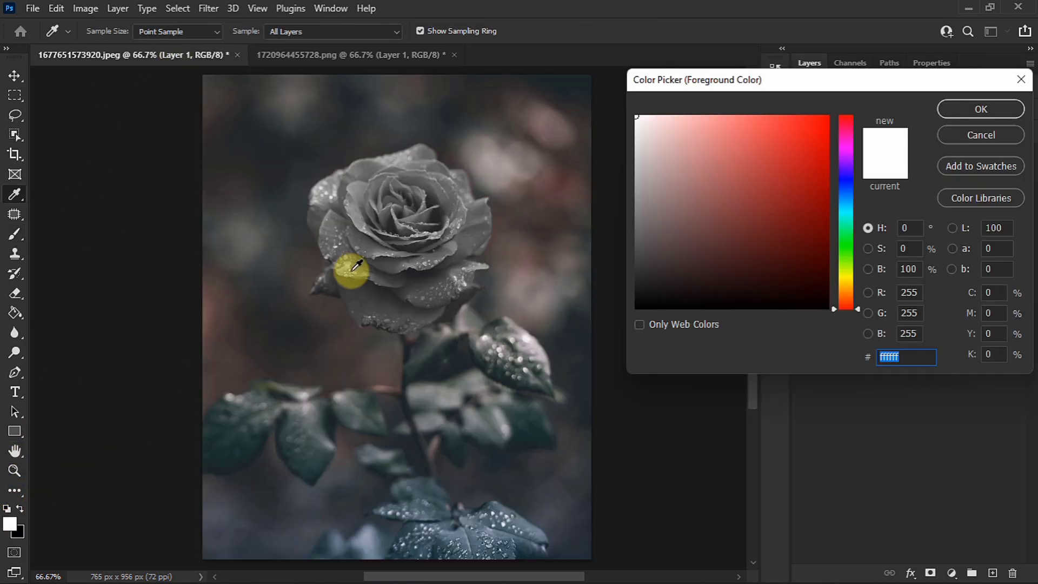
pyautogui.moveTo(647, 124); pyautogui.dragTo(630, 111)
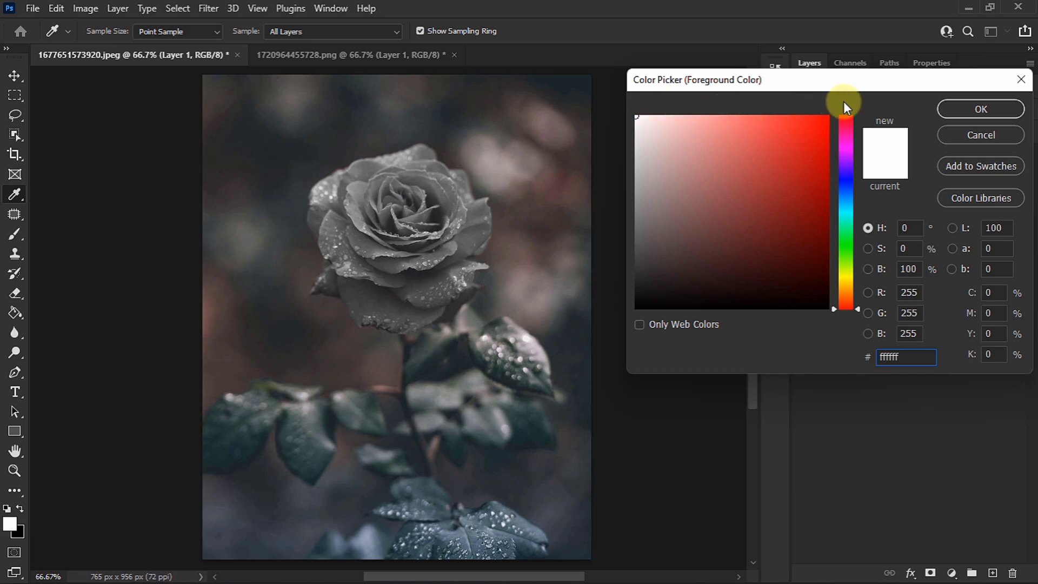
pyautogui.click(951, 108)
pyautogui.press('b')
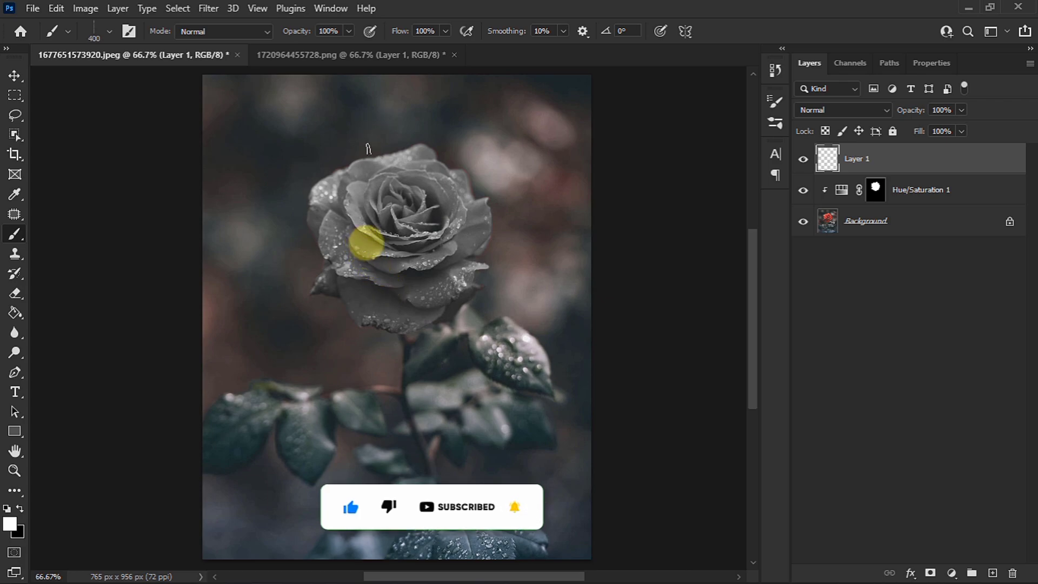
pyautogui.moveTo(367, 145); pyautogui.dragTo(367, 341)
# Rotate the white tear line by about -5.2° and shift it slightly so it crosses the rose's petals
pyautogui.press('v')
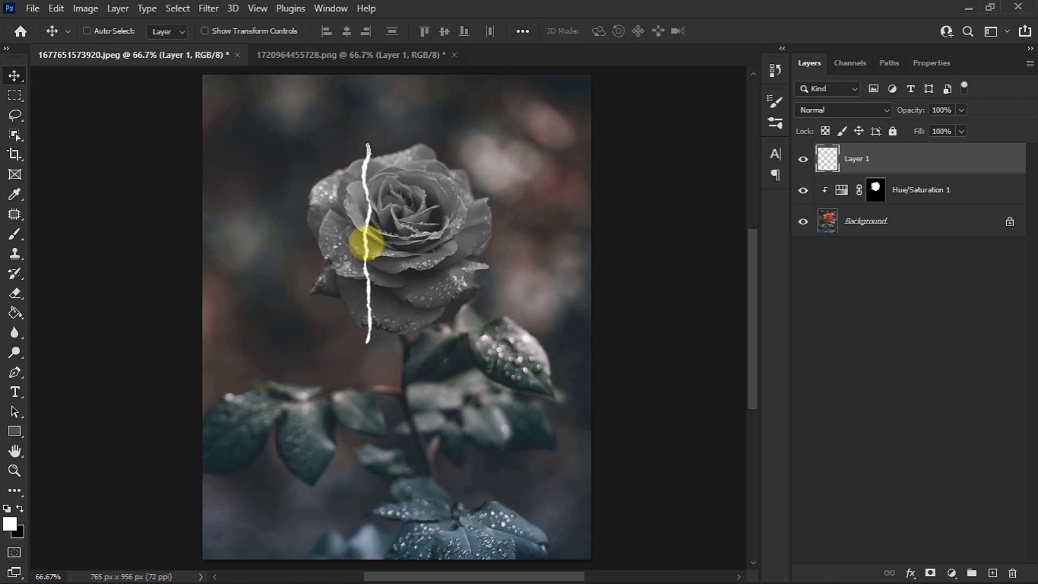
pyautogui.hotkey('ctrl', 't')
pyautogui.hotkey('ctrl', '+')
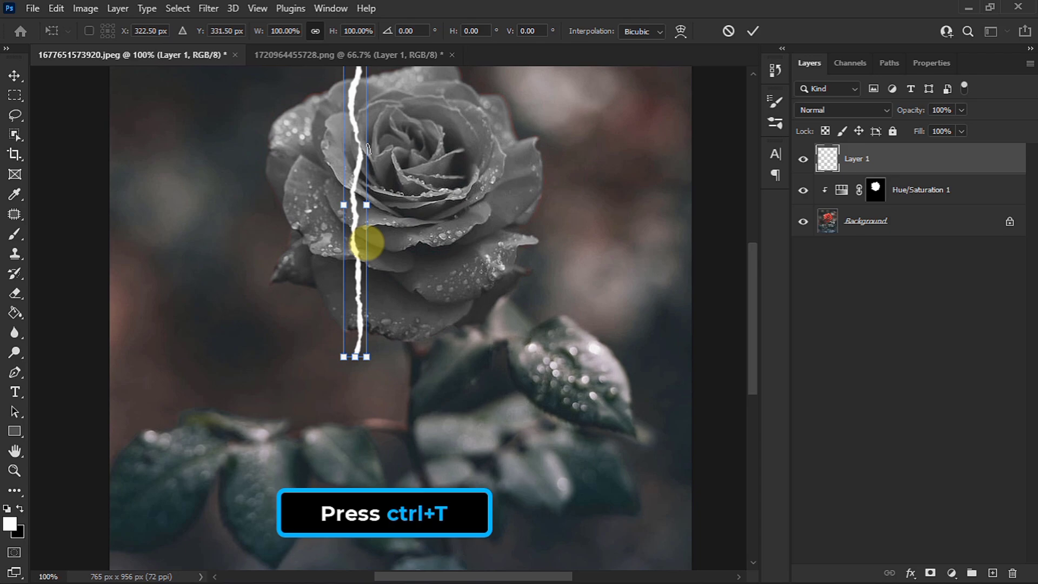
pyautogui.scroll(2, 367, 243)
pyautogui.moveTo(380, 458); pyautogui.dragTo(398, 465)
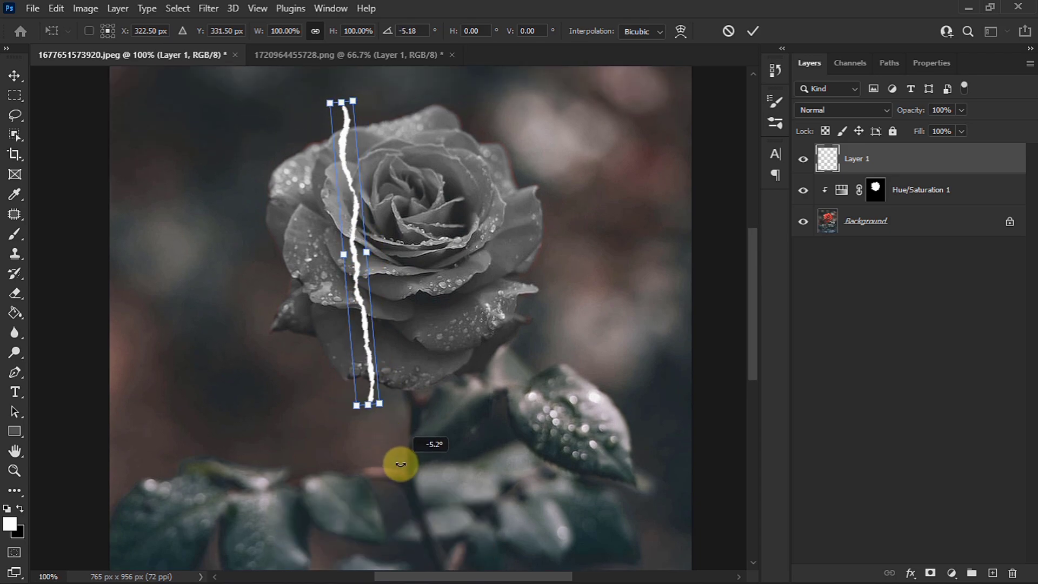
pyautogui.moveTo(366, 386)
pyautogui.mouseDown()
pyautogui.moveTo(364, 371)
pyautogui.moveTo(372, 390)
pyautogui.mouseUp()
pyautogui.press('Return')
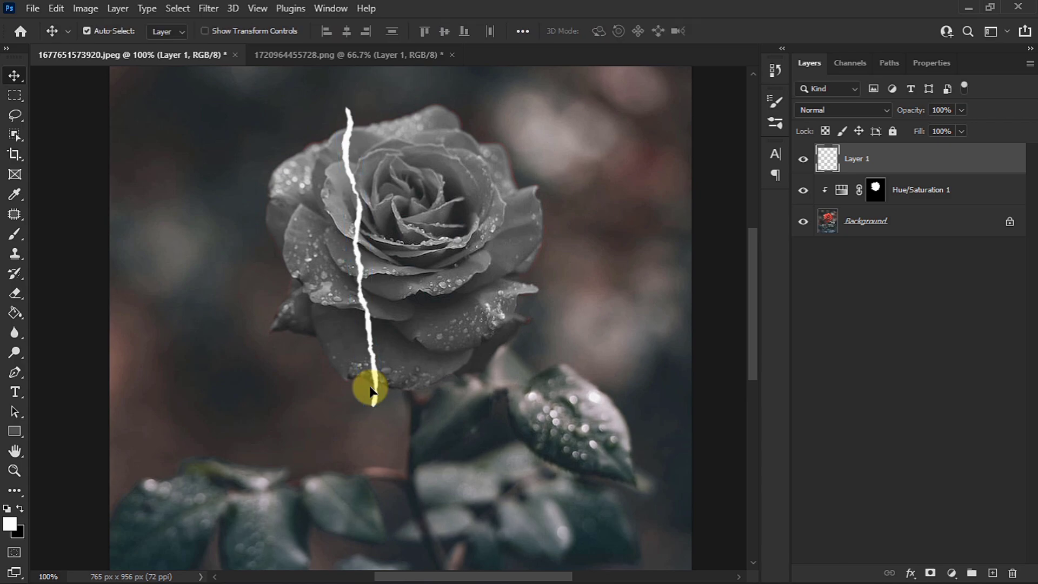
# Duplicate the tear-line layer, flip the copy horizontally and place it on the opposite side of the rose's centre
pyautogui.hotkey('ctrl', '+')
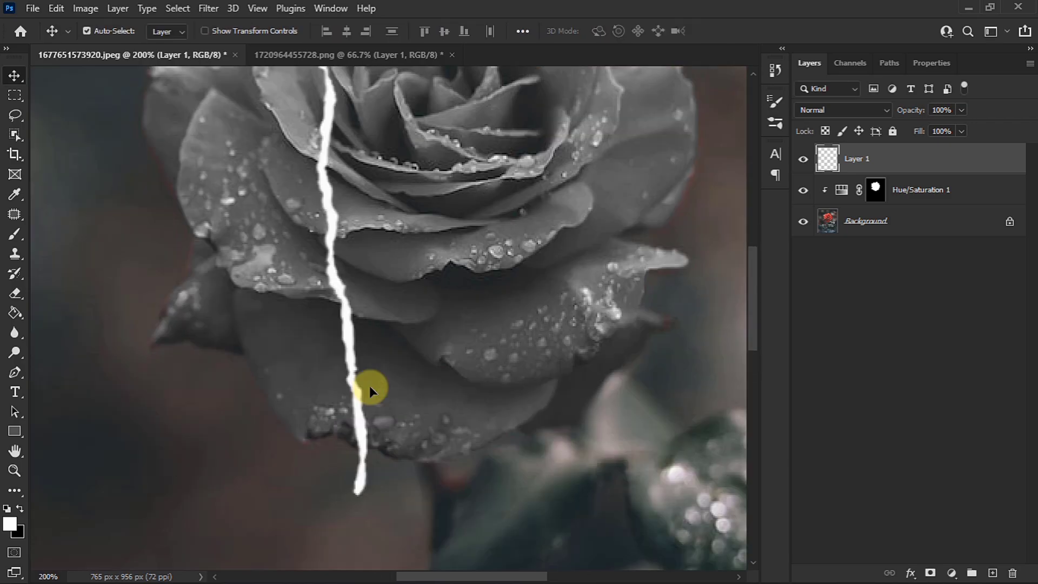
pyautogui.hotkey('ctrl', '-')
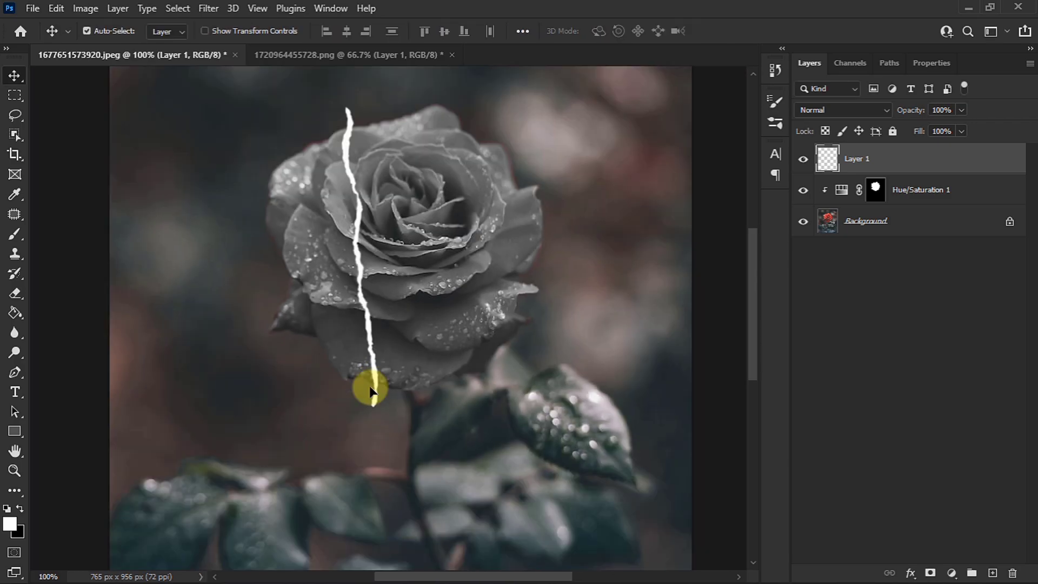
pyautogui.hotkey('ctrl', 'j')
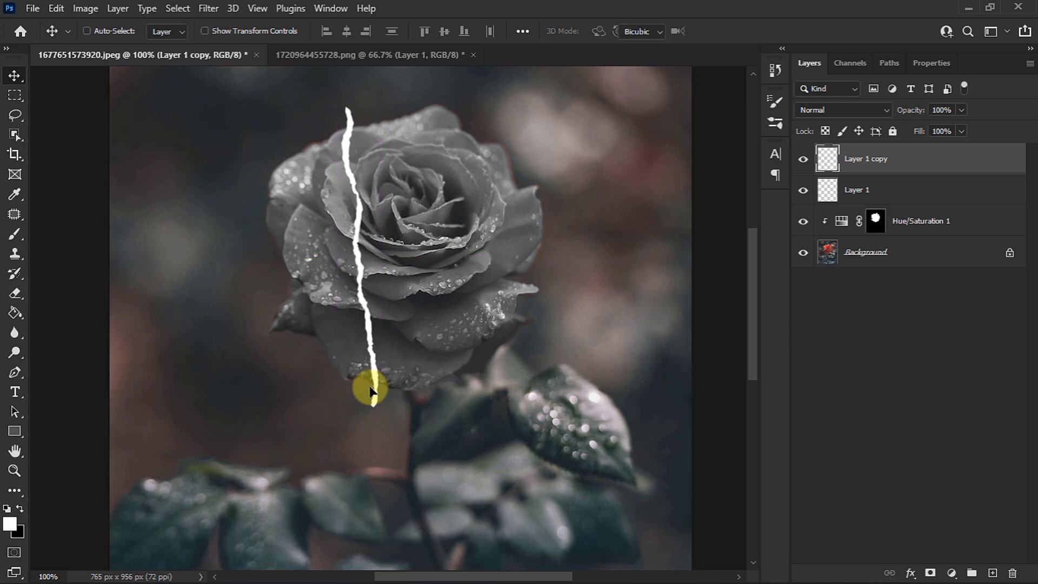
pyautogui.hotkey('ctrl', 't')
pyautogui.rightClick(358, 334)
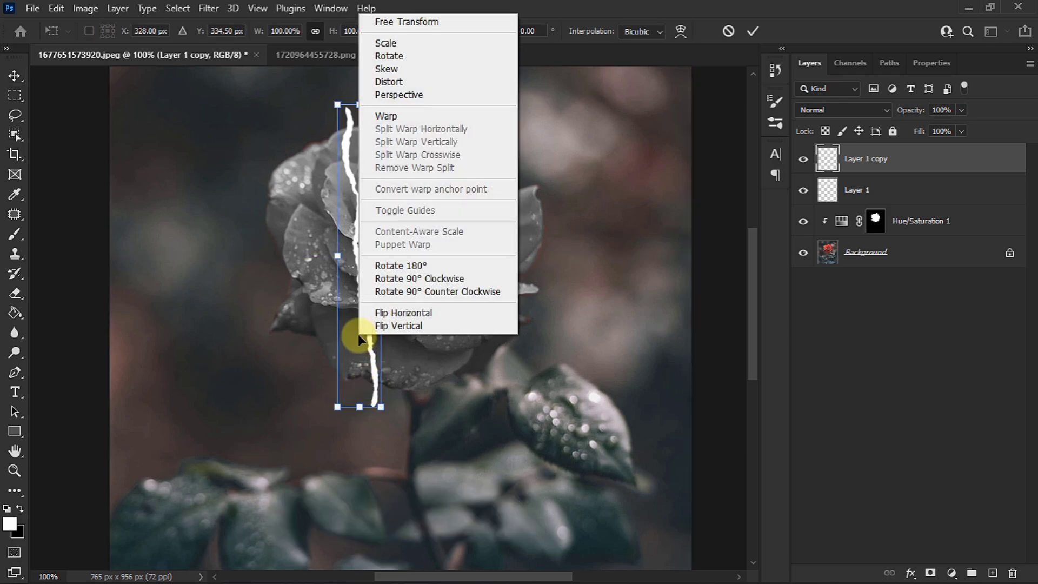
pyautogui.click(420, 310)
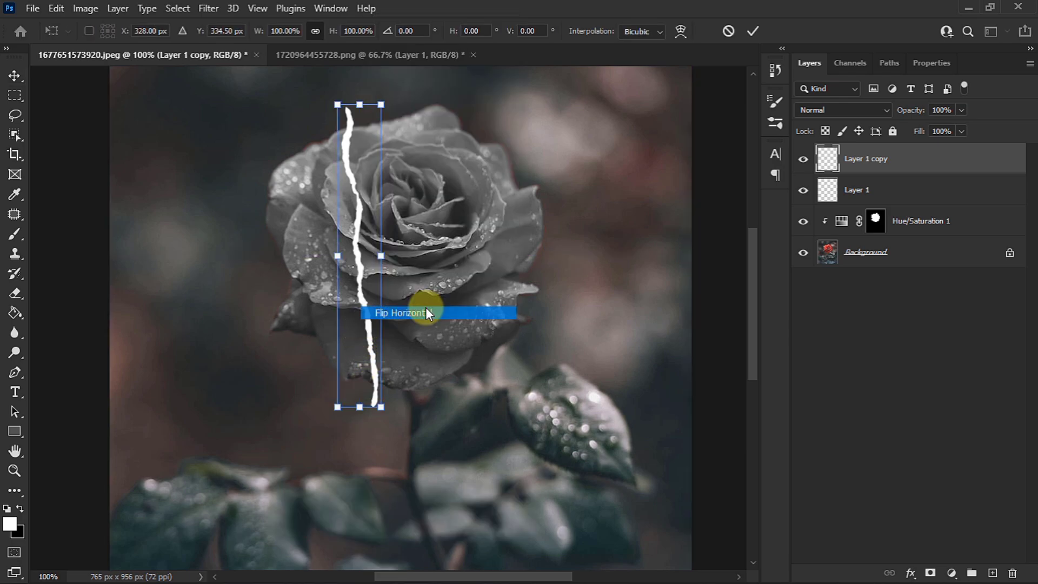
pyautogui.moveTo(366, 299); pyautogui.dragTo(466, 306)
pyautogui.press('Return')
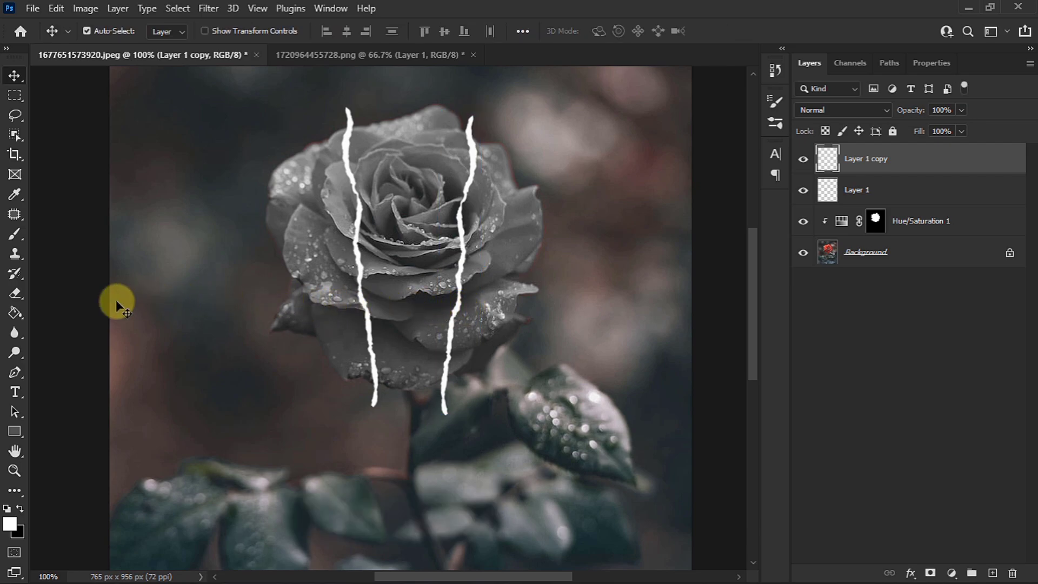
# Choose the standard Eraser with a 10 px tip at 100% hardness and merge the two tear-line layers into one
pyautogui.click(21, 291)
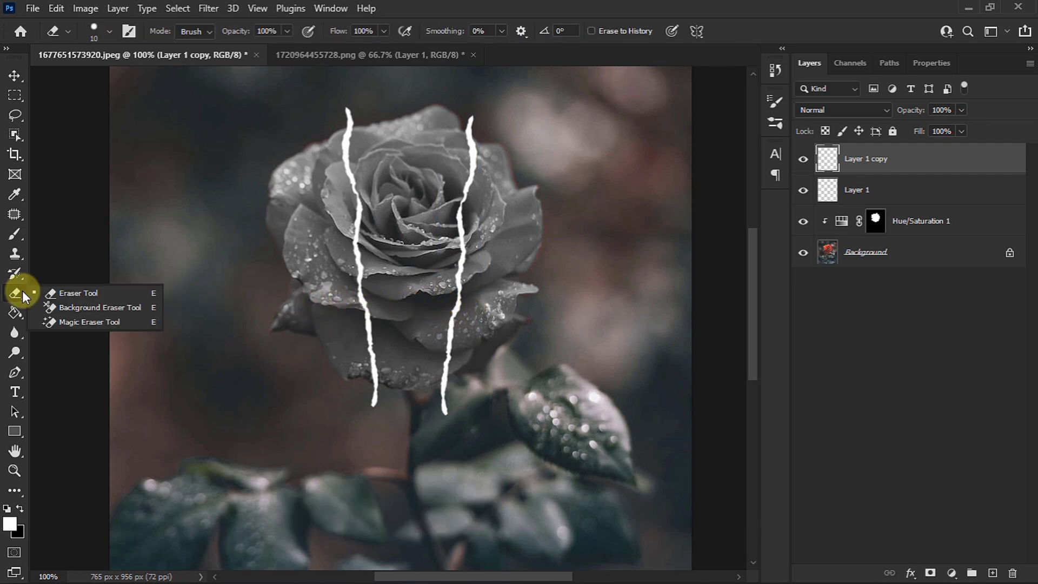
pyautogui.click(82, 290)
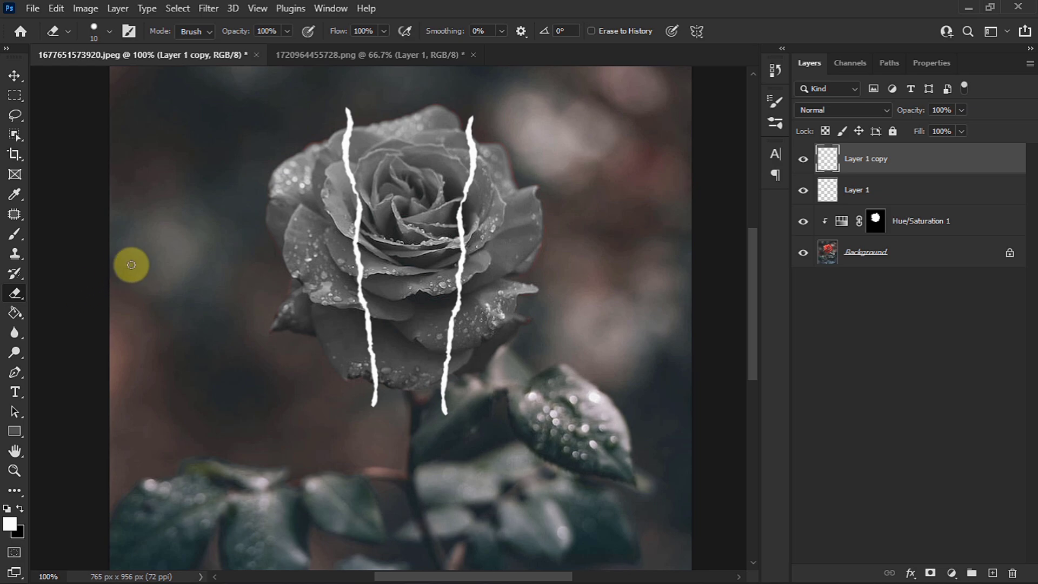
pyautogui.rightClick(159, 242)
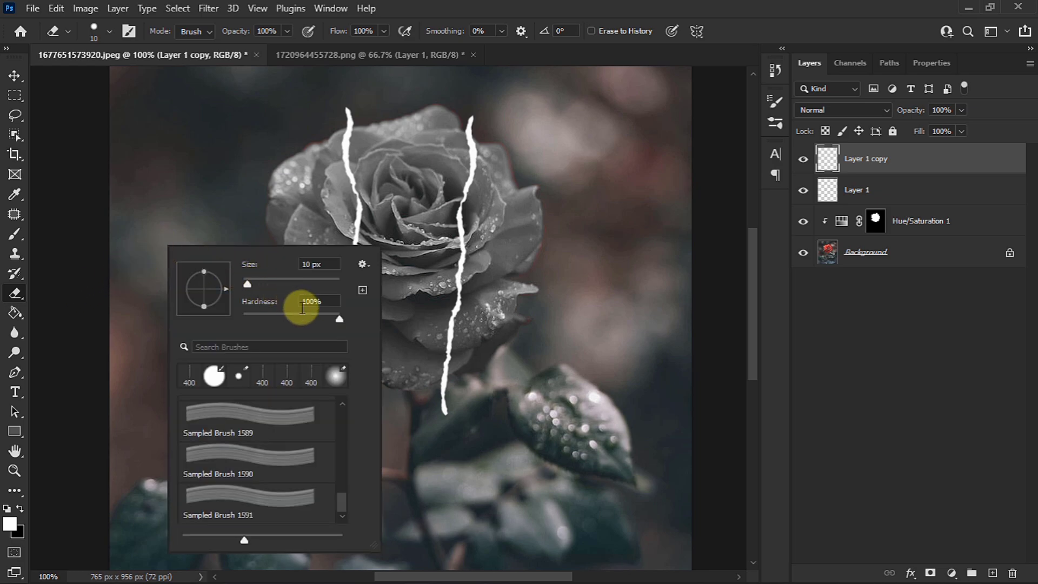
pyautogui.press('Return')
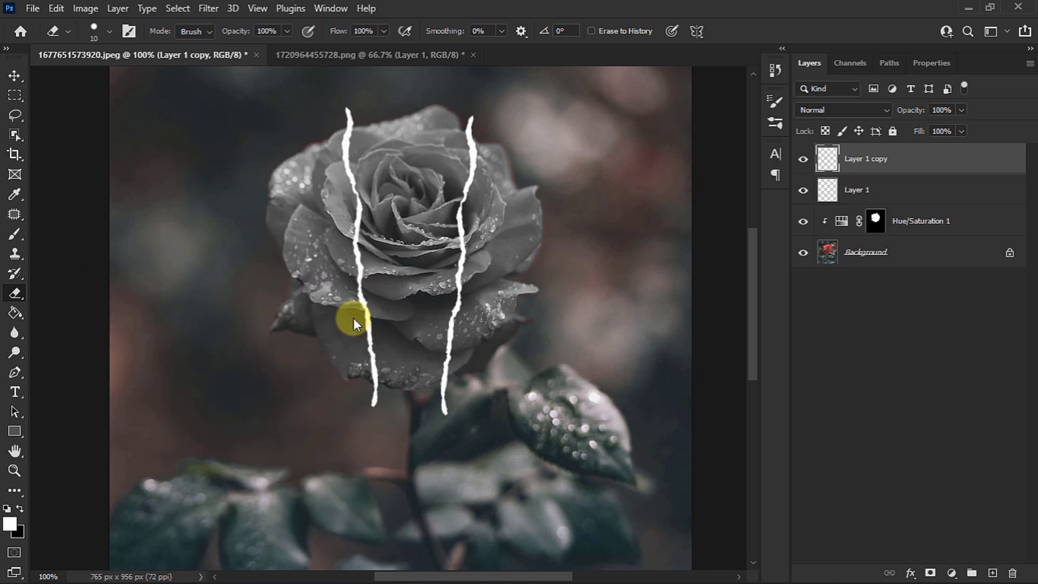
pyautogui.scroll(2, 353, 317)
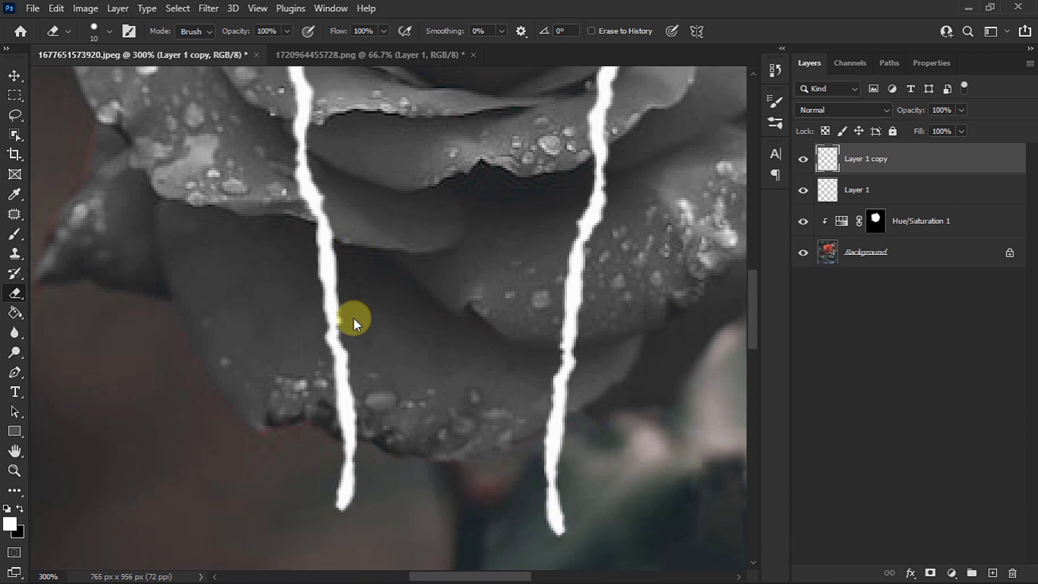
pyautogui.scroll(-2, 353, 318)
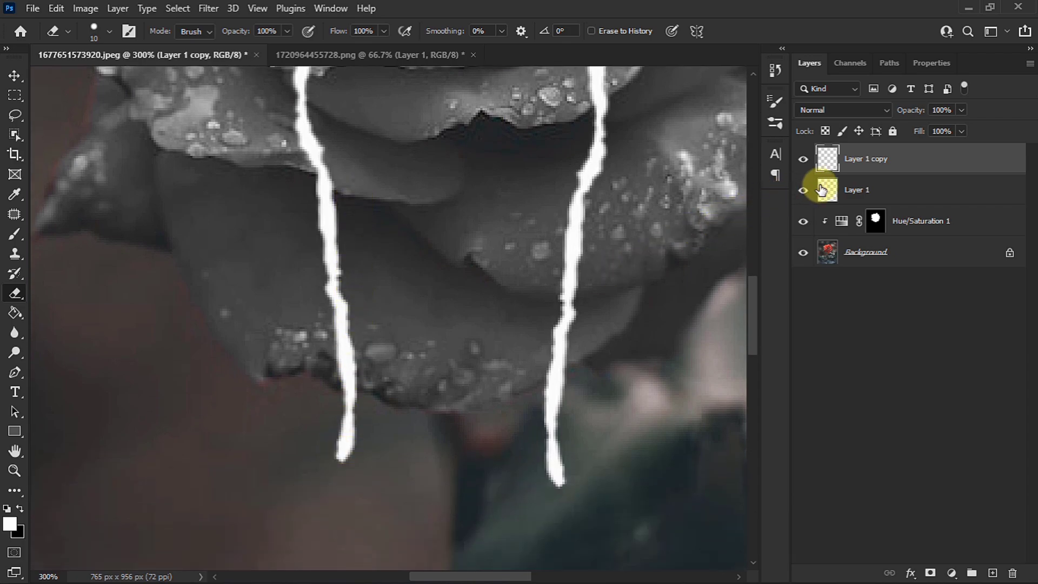
pyautogui.keyDown('ctrl'); pyautogui.click(855, 189); pyautogui.keyUp('ctrl')
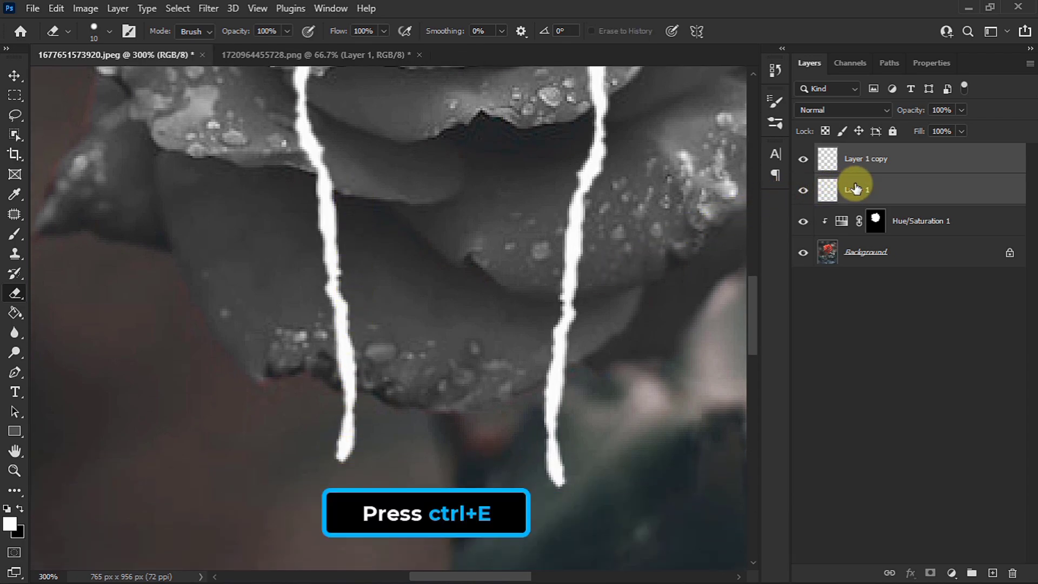
pyautogui.hotkey('ctrl', 'e')
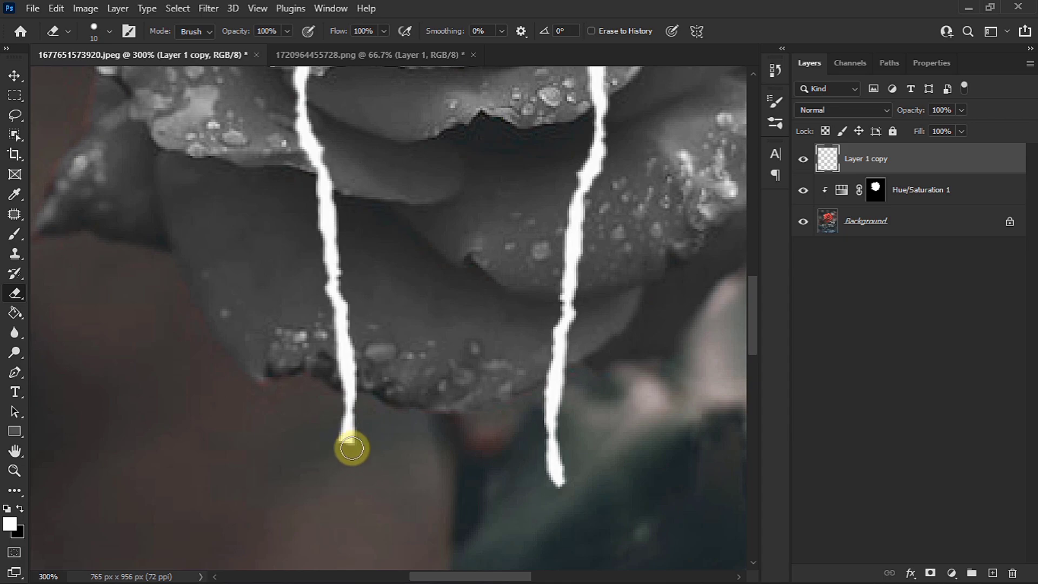
# Erase the ends of both white tear lines that stick out below and above the rose's petals
pyautogui.moveTo(351, 448)
pyautogui.mouseDown()
pyautogui.moveTo(350, 417)
pyautogui.moveTo(332, 401)
pyautogui.moveTo(344, 412)
pyautogui.mouseUp()
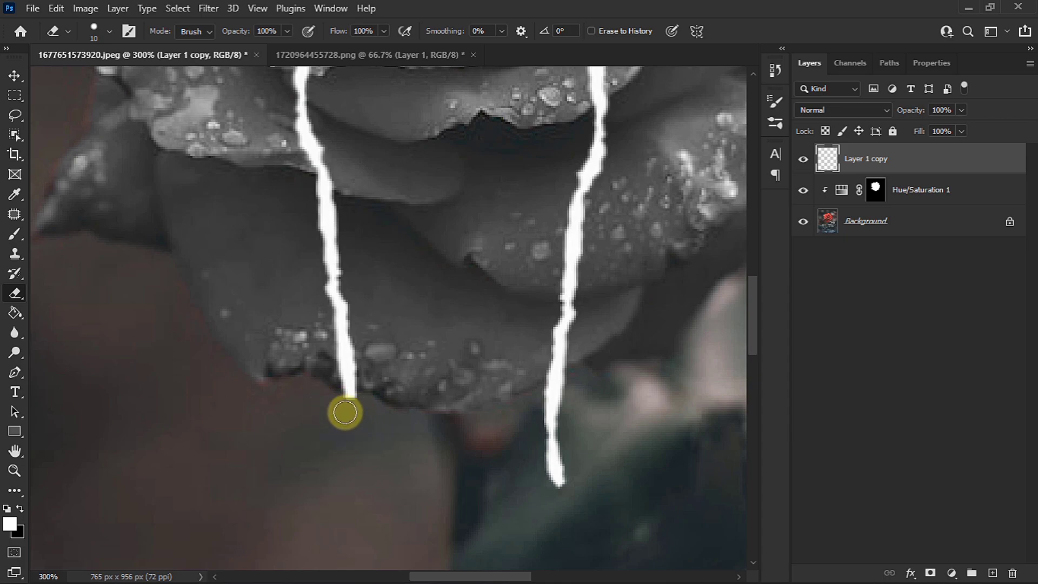
pyautogui.moveTo(581, 481)
pyautogui.mouseDown()
pyautogui.moveTo(544, 446)
pyautogui.moveTo(551, 403)
pyautogui.moveTo(540, 410)
pyautogui.moveTo(579, 377)
pyautogui.moveTo(534, 400)
pyautogui.mouseUp()
pyautogui.press('h')
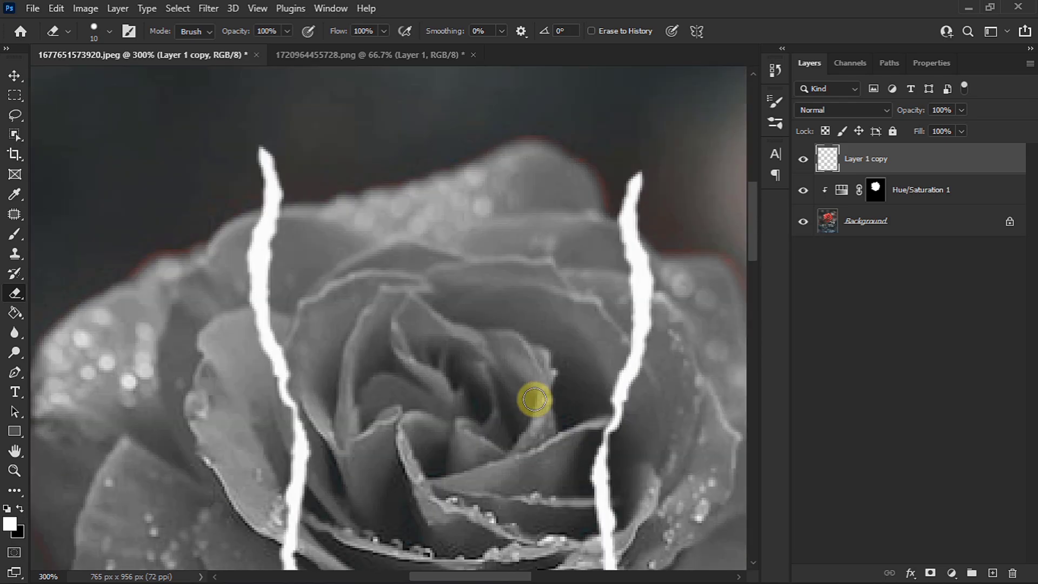
pyautogui.moveTo(255, 162)
pyautogui.mouseDown()
pyautogui.moveTo(278, 187)
pyautogui.moveTo(241, 198)
pyautogui.moveTo(288, 202)
pyautogui.moveTo(250, 205)
pyautogui.mouseUp()
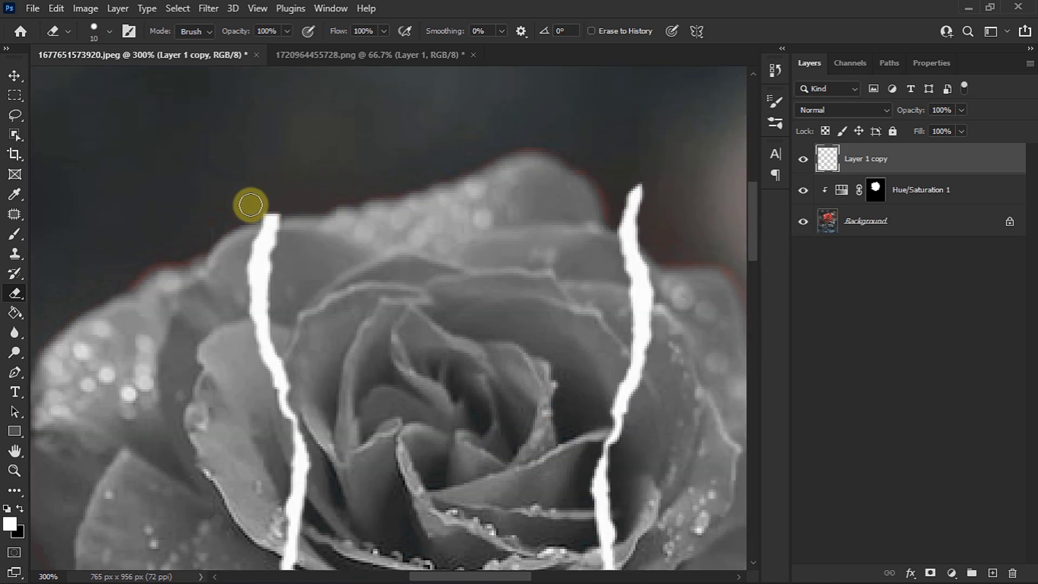
pyautogui.click(640, 191)
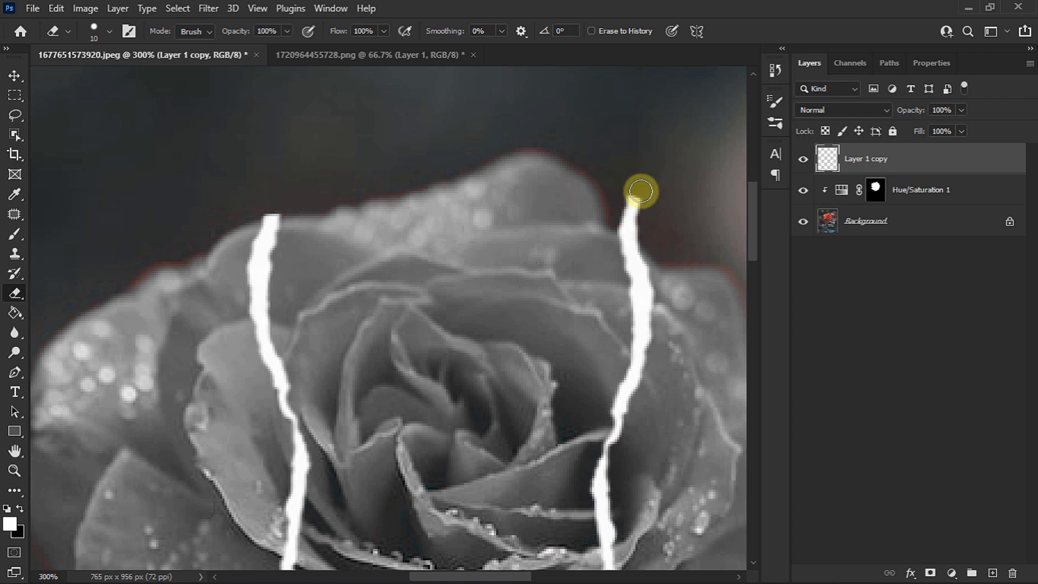
pyautogui.moveTo(640, 191)
pyautogui.mouseDown()
pyautogui.moveTo(620, 213)
pyautogui.moveTo(656, 234)
pyautogui.moveTo(618, 220)
pyautogui.moveTo(621, 231)
pyautogui.mouseUp()
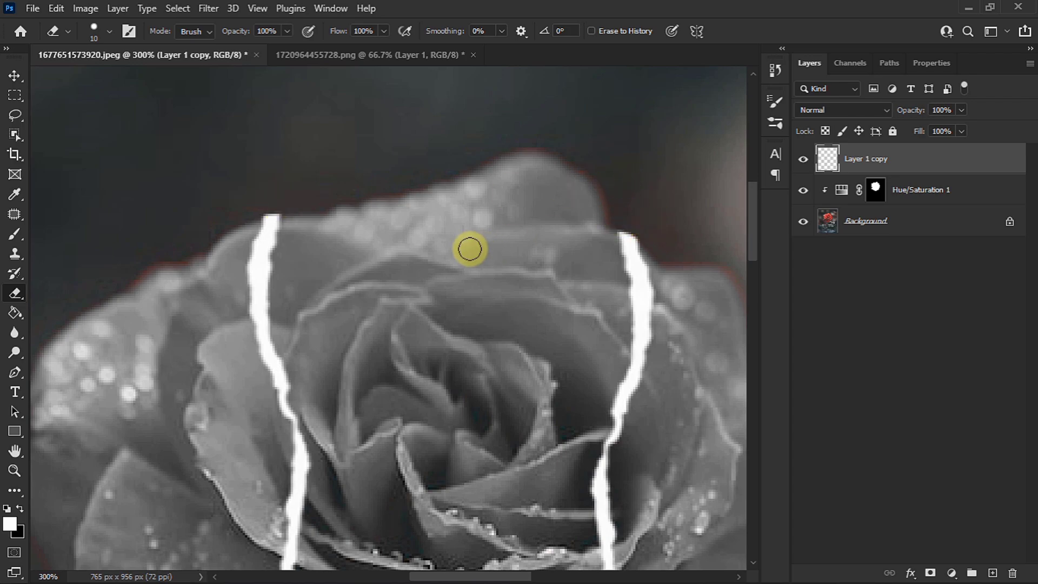
pyautogui.scroll(-5, 469, 249)
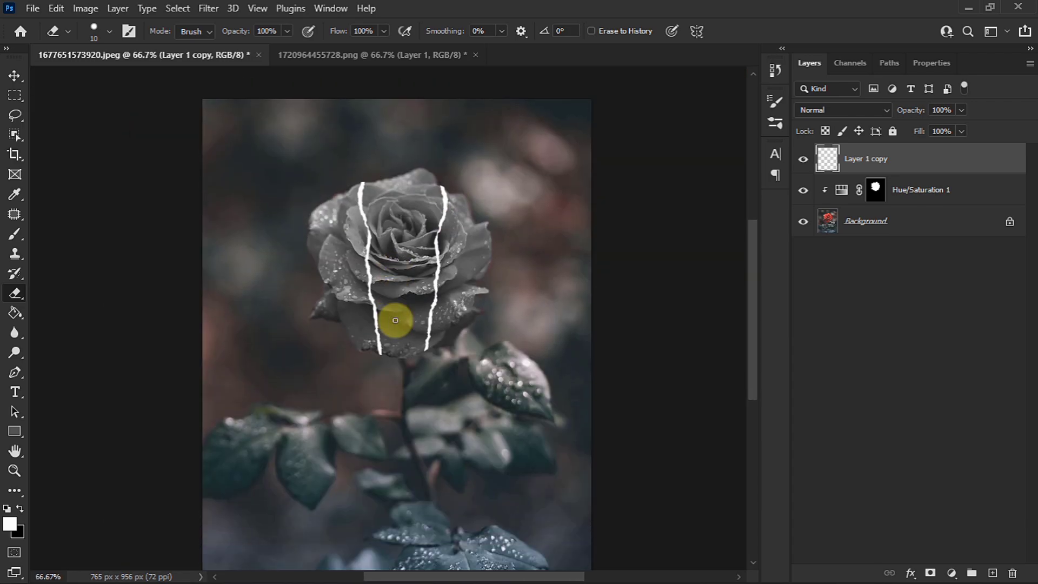
pyautogui.scroll(-1, 395, 320)
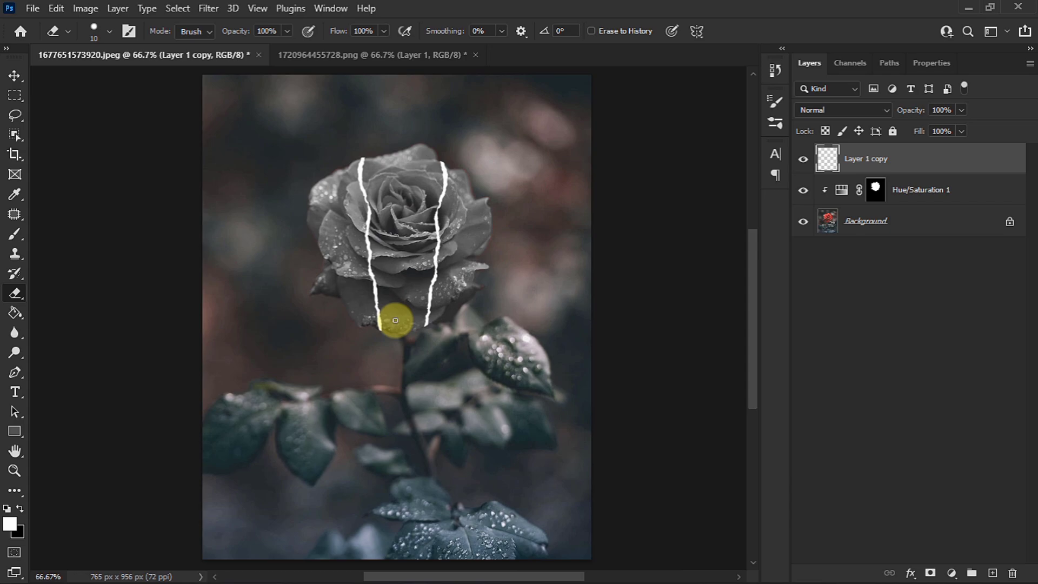
# On the Hue/Saturation layer mask, select the strip of rose between the two tear lines with the Quick Selection tool
pyautogui.press('v')
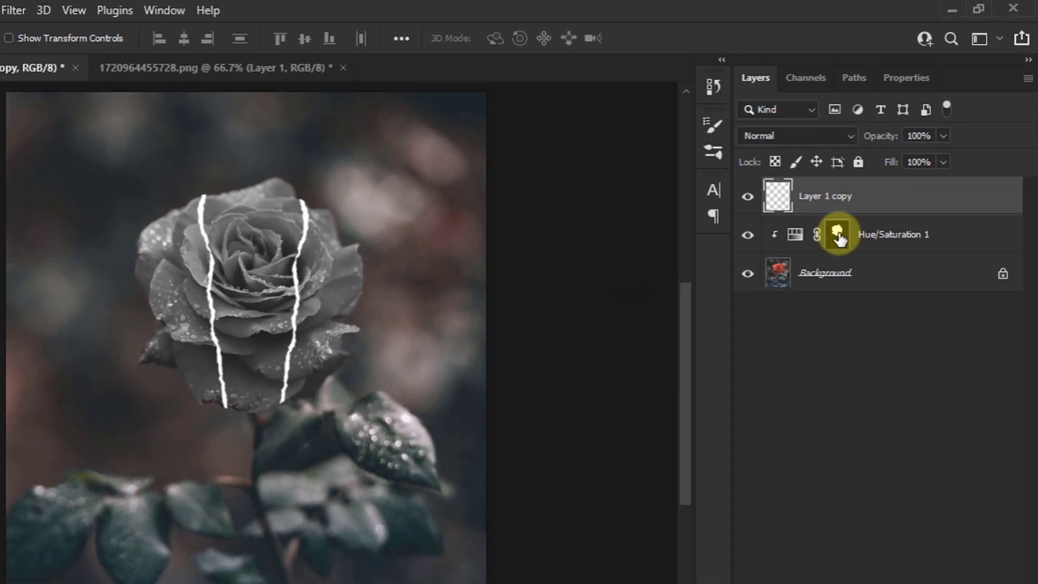
pyautogui.click(838, 234)
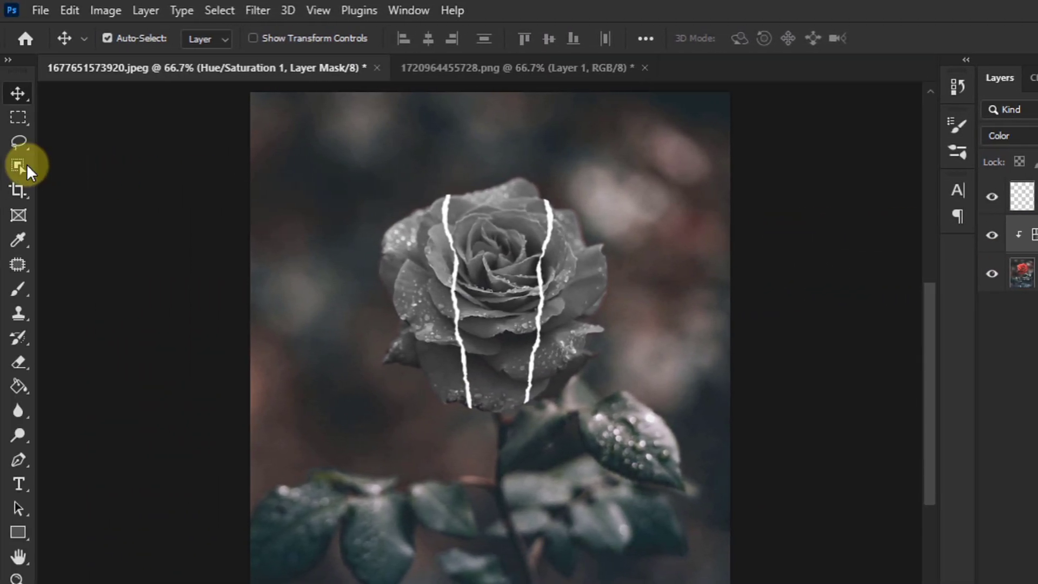
pyautogui.moveTo(24, 163); pyautogui.dragTo(64, 171)
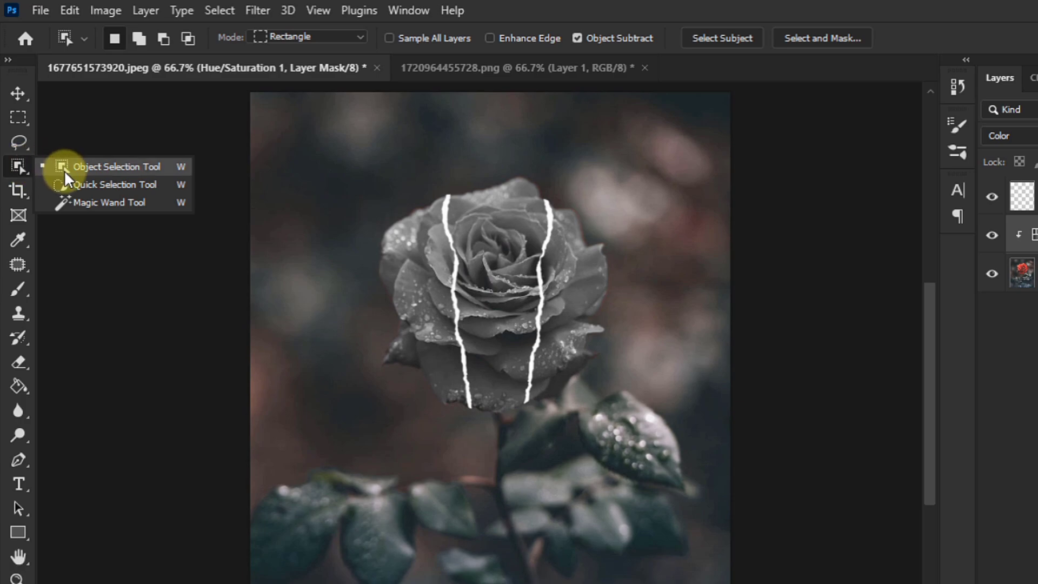
pyautogui.click(132, 183)
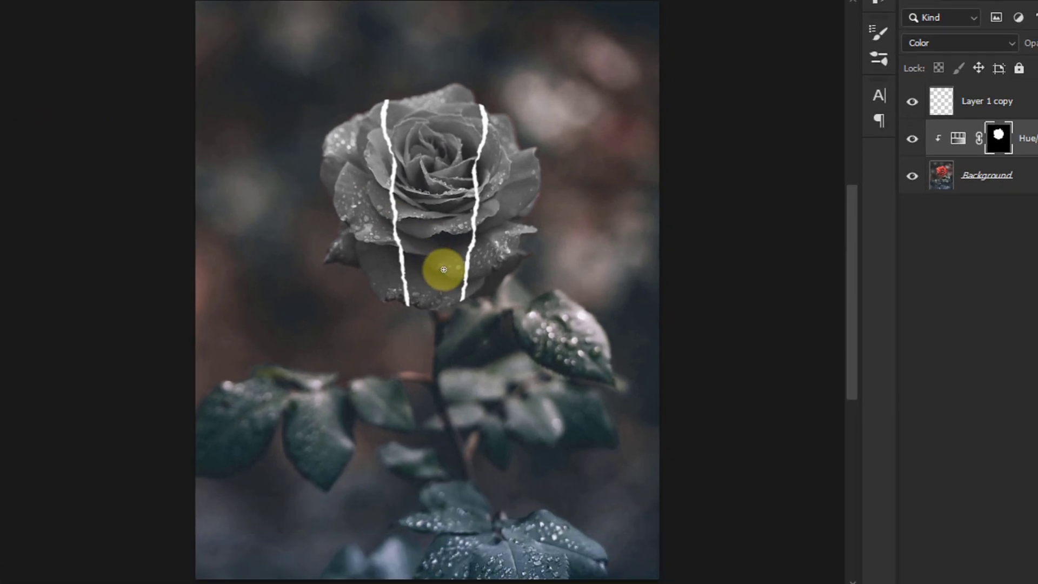
pyautogui.moveTo(439, 279); pyautogui.dragTo(432, 108)
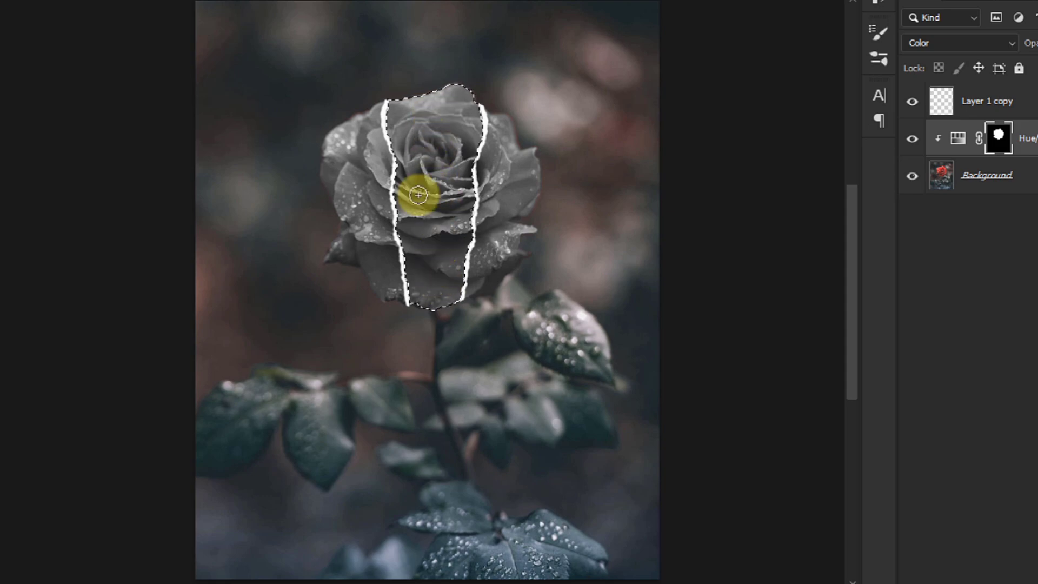
pyautogui.hotkey('ctrl', '+')
pyautogui.hotkey('ctrl', '+')
pyautogui.moveTo(417, 195)
pyautogui.mouseDown()
pyautogui.moveTo(411, 323)
pyautogui.moveTo(460, 334)
pyautogui.moveTo(497, 327)
pyautogui.moveTo(435, 328)
pyautogui.mouseUp()
pyautogui.hotkey('ctrl', '-')
pyautogui.hotkey('ctrl', '-')
pyautogui.hotkey('ctrl', '-')
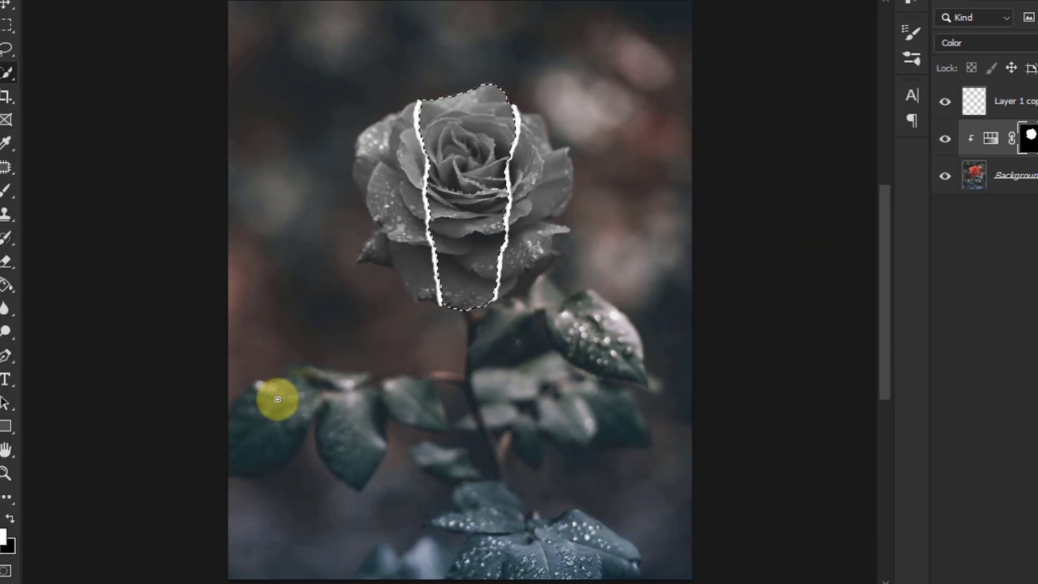
# Make black the foreground colour and set up a hard round brush with 98% hardness at size 150
pyautogui.click(25, 518)
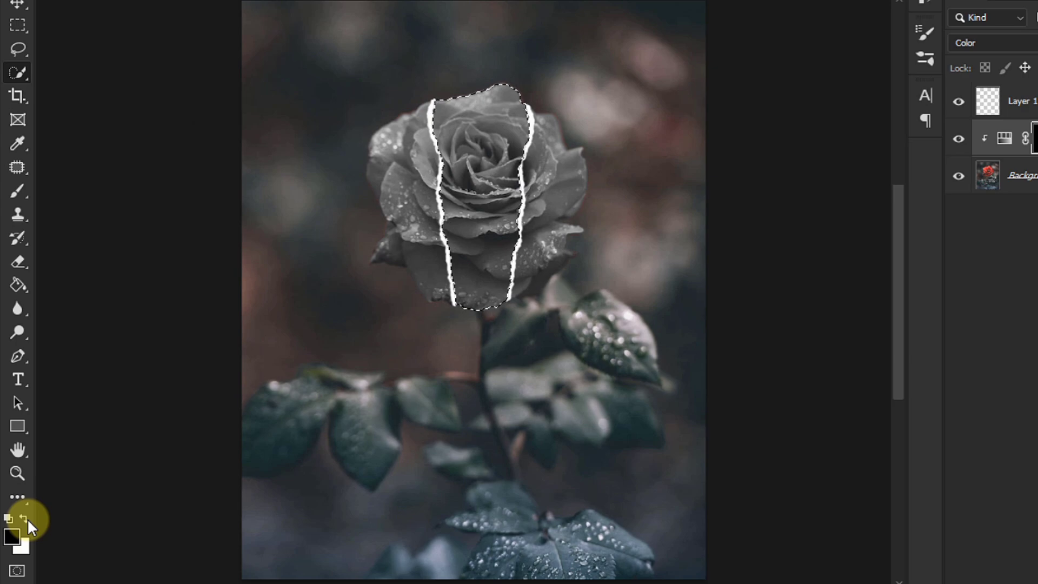
pyautogui.click(11, 190)
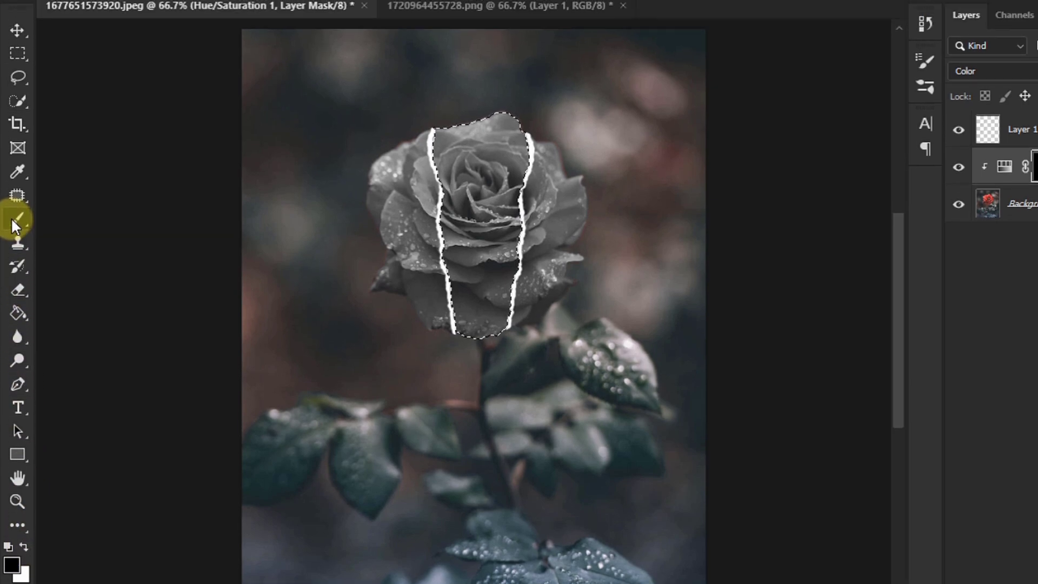
pyautogui.click(131, 39)
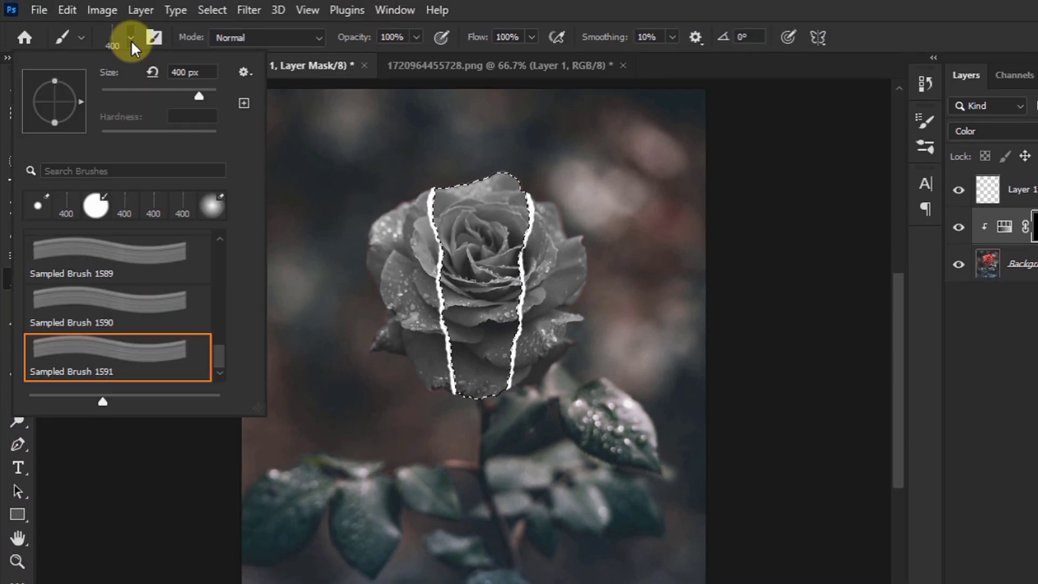
pyautogui.click(96, 201)
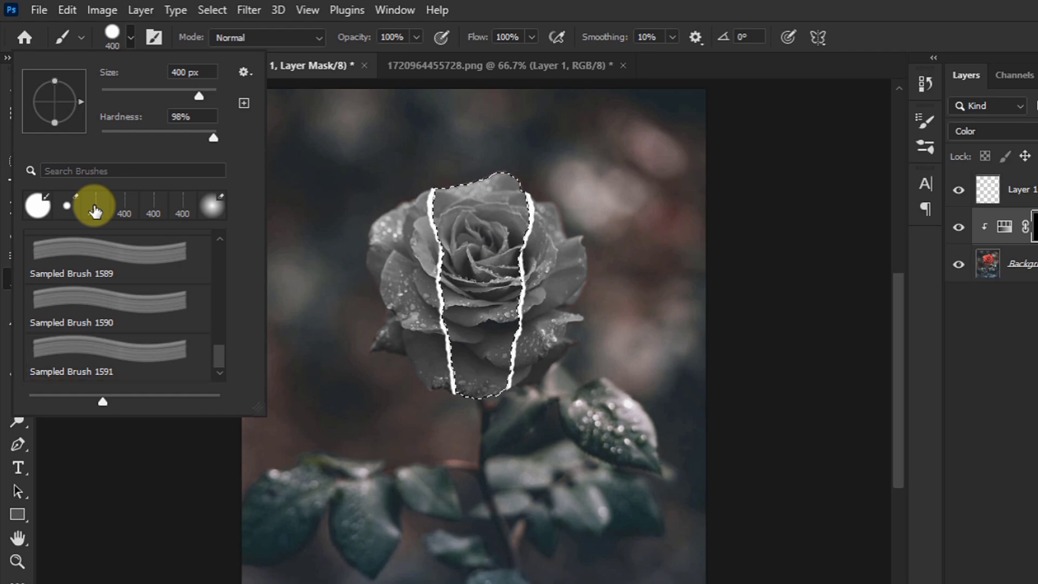
pyautogui.press('Return')
pyautogui.press('[')
pyautogui.press('[')
pyautogui.press('[')
pyautogui.press('[')
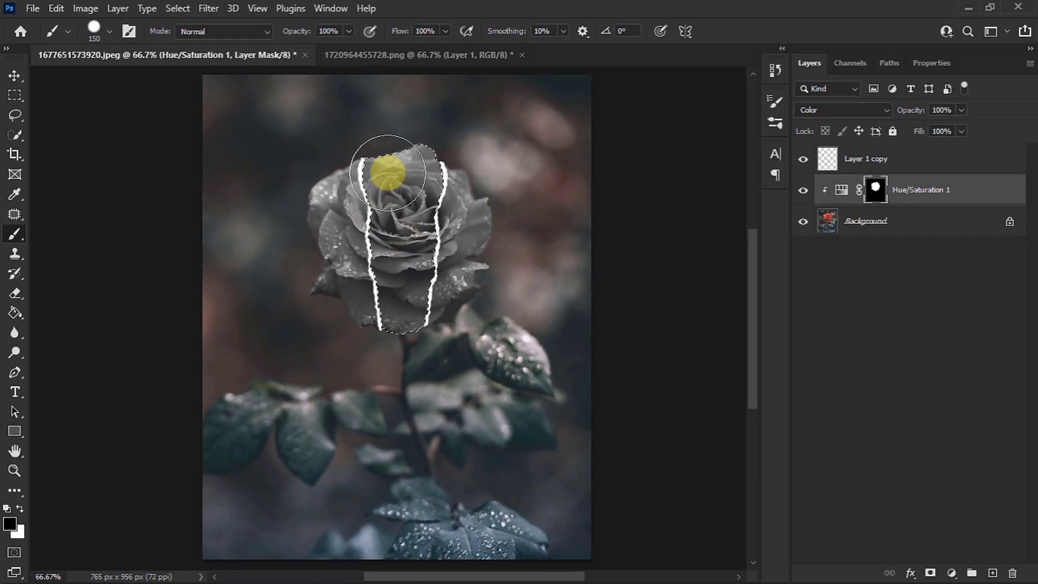
# Paint black on the Hue/Saturation mask inside the selected strip to restore the rose's red colour, and clear the selection
pyautogui.moveTo(413, 179); pyautogui.dragTo(441, 154)
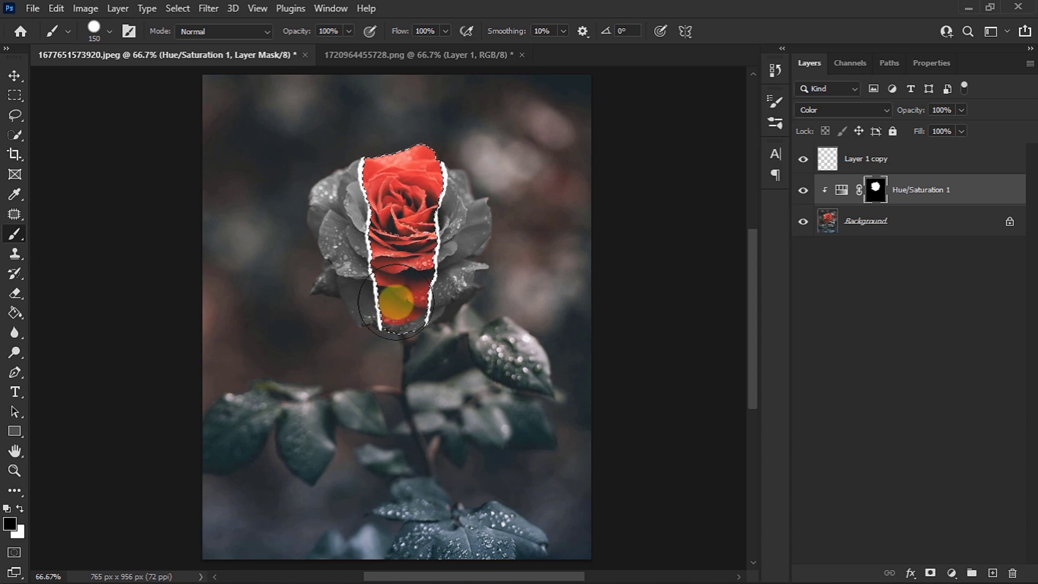
pyautogui.moveTo(395, 301); pyautogui.dragTo(415, 302)
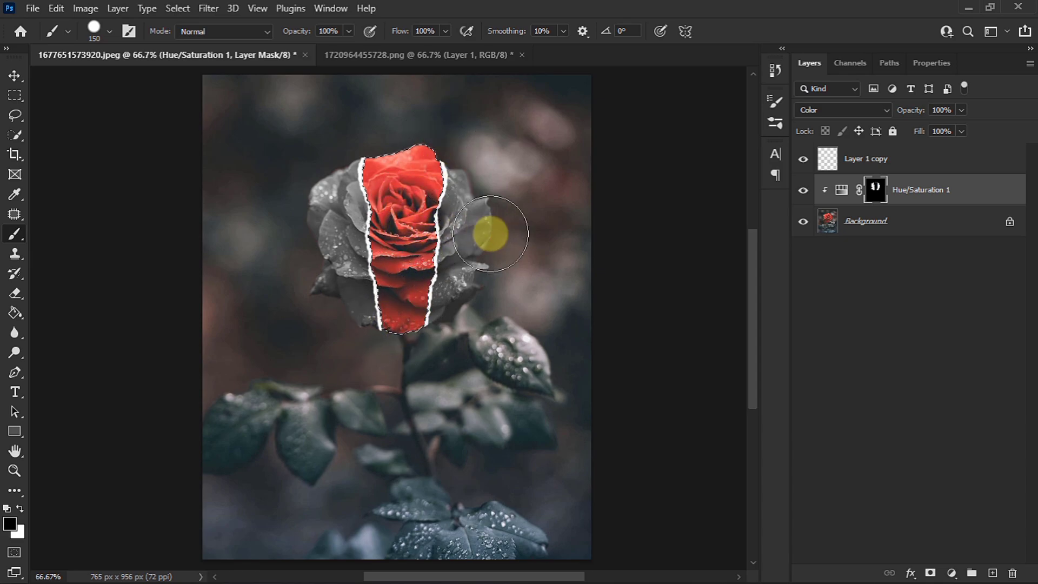
pyautogui.hotkey('ctrl', 'd')
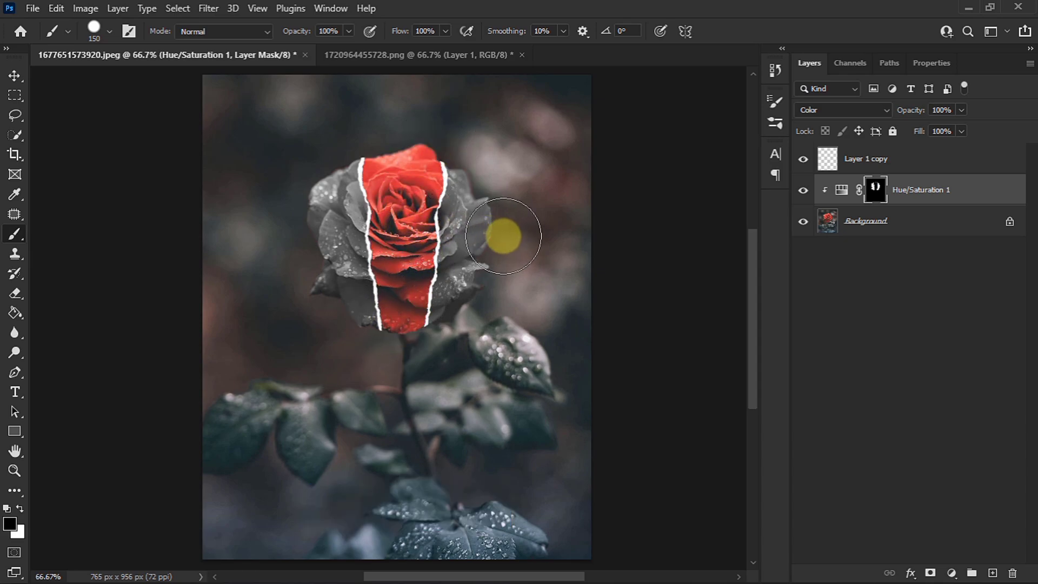
# Activate the Horizontal Type tool and set its text colour to white (ffffff)
pyautogui.click(21, 388)
pyautogui.click(79, 393)
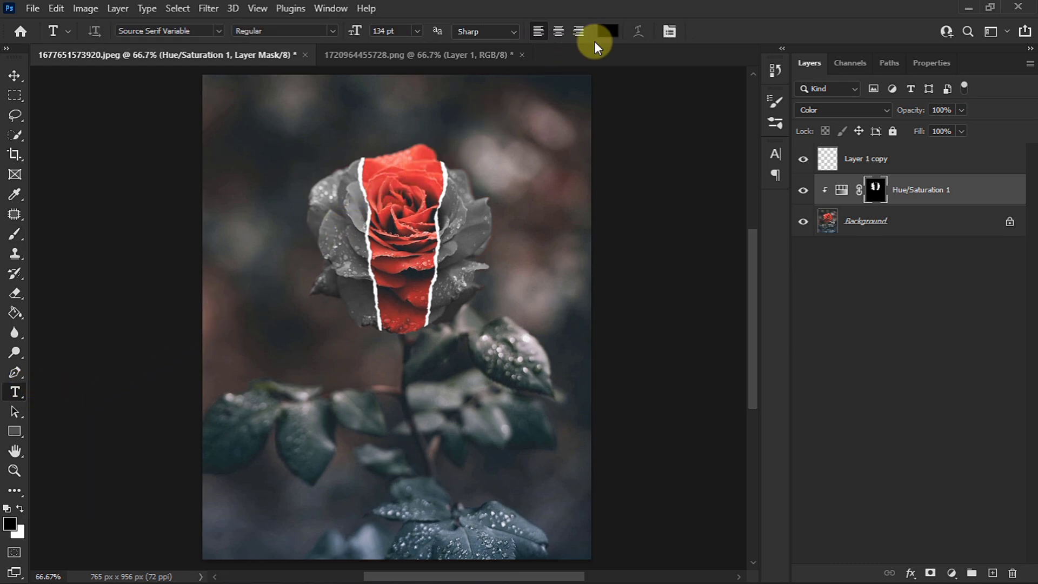
pyautogui.click(608, 32)
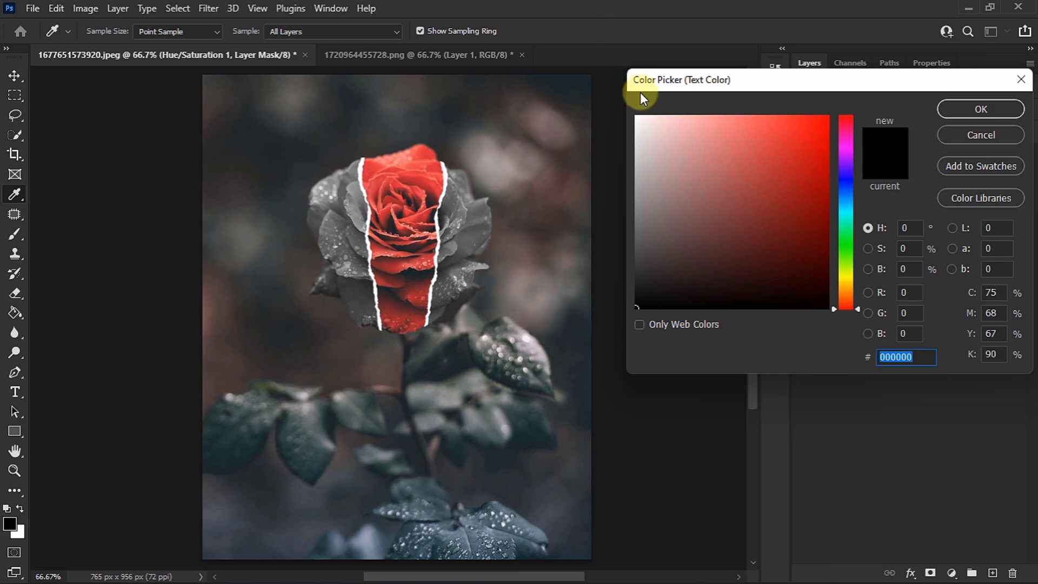
pyautogui.moveTo(646, 123); pyautogui.dragTo(626, 92)
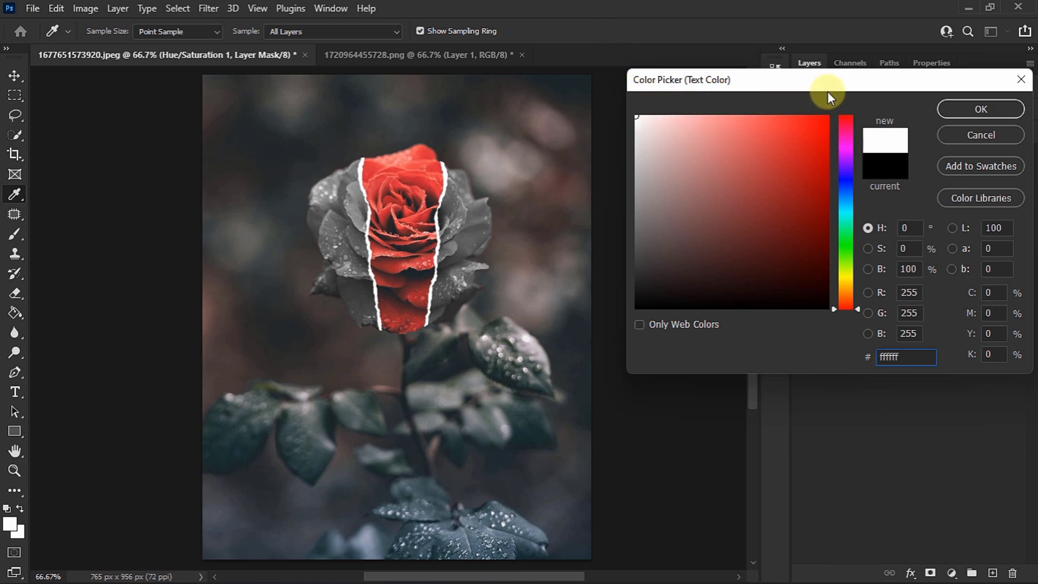
pyautogui.click(951, 106)
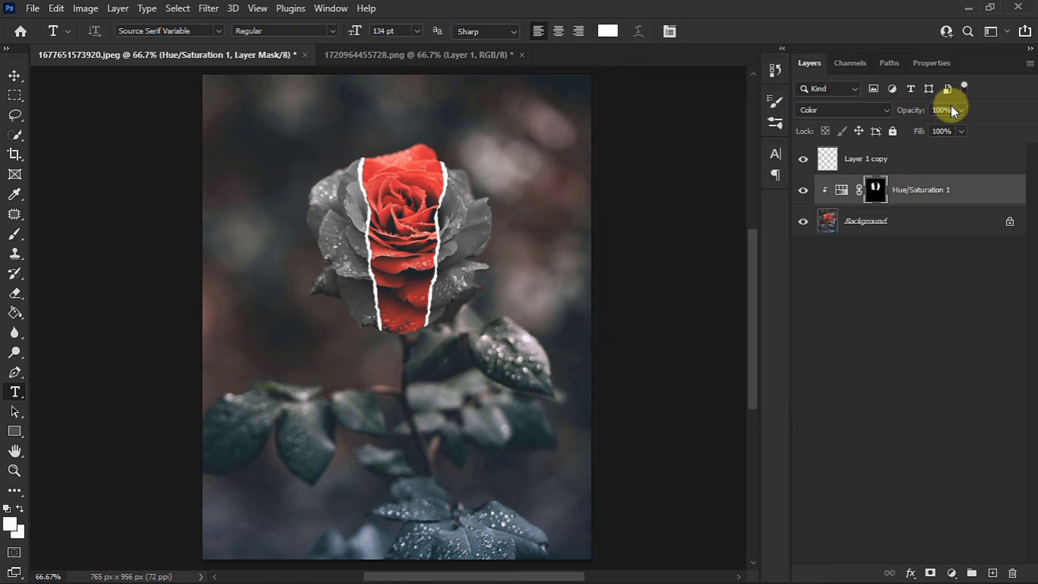
# Add the text "ROSE" below the flower in 134 pt Source Serif Variable Regular
pyautogui.click(326, 465)
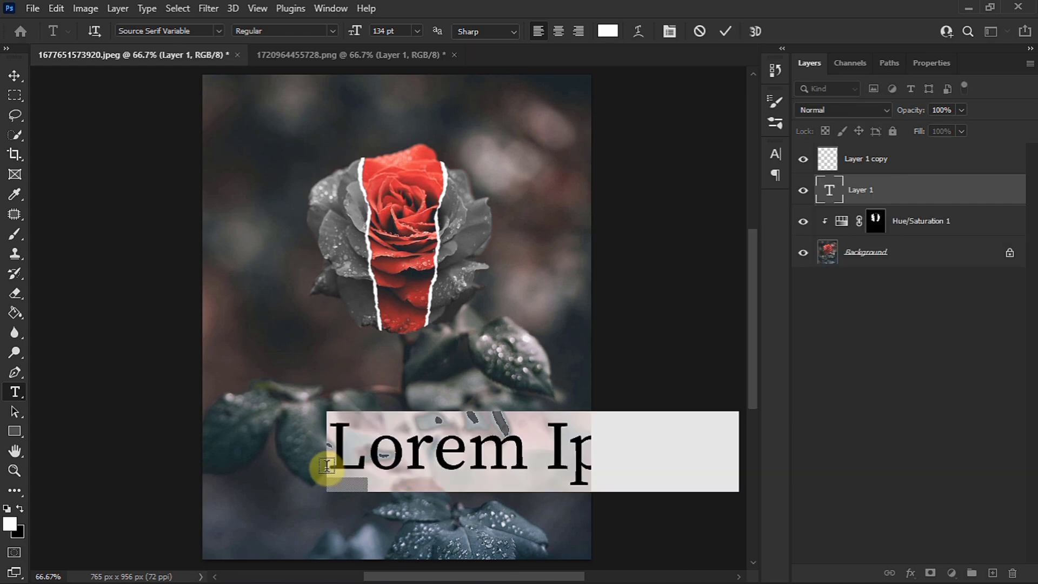
pyautogui.write('ROSE')
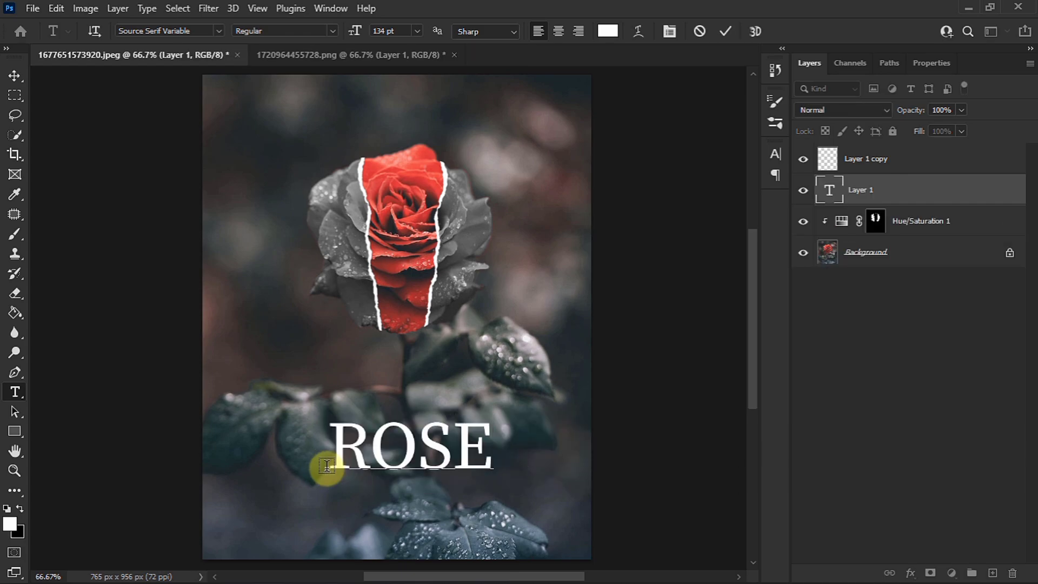
pyautogui.hotkey('ctrl', 'Return')
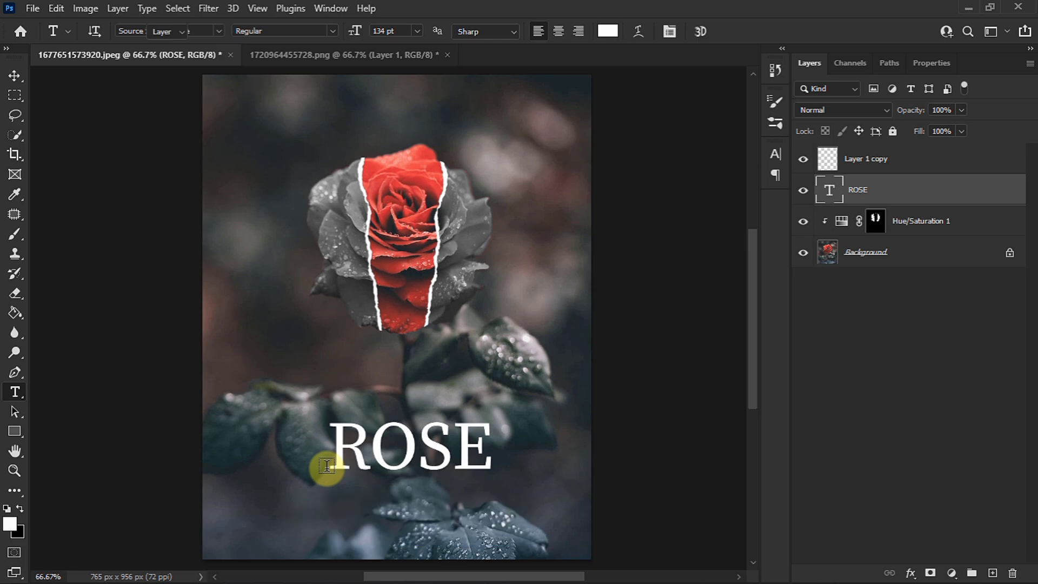
# Move the ROSE text down near the photo's lower edge, roughly centred below the rose's stem, with Free Transform
pyautogui.press('v')
pyautogui.hotkey('ctrl', 't')
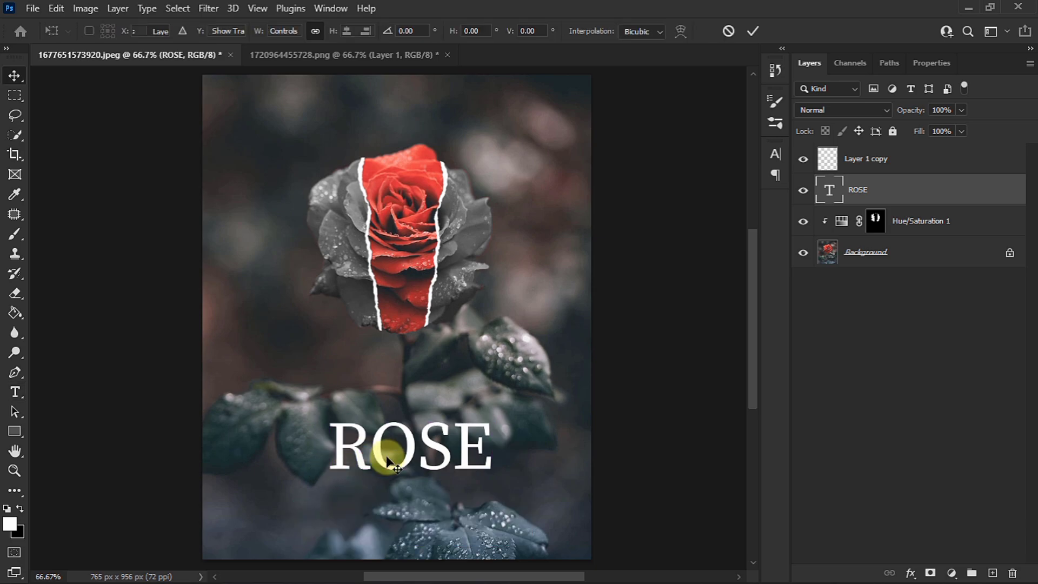
pyautogui.moveTo(388, 460); pyautogui.dragTo(387, 501)
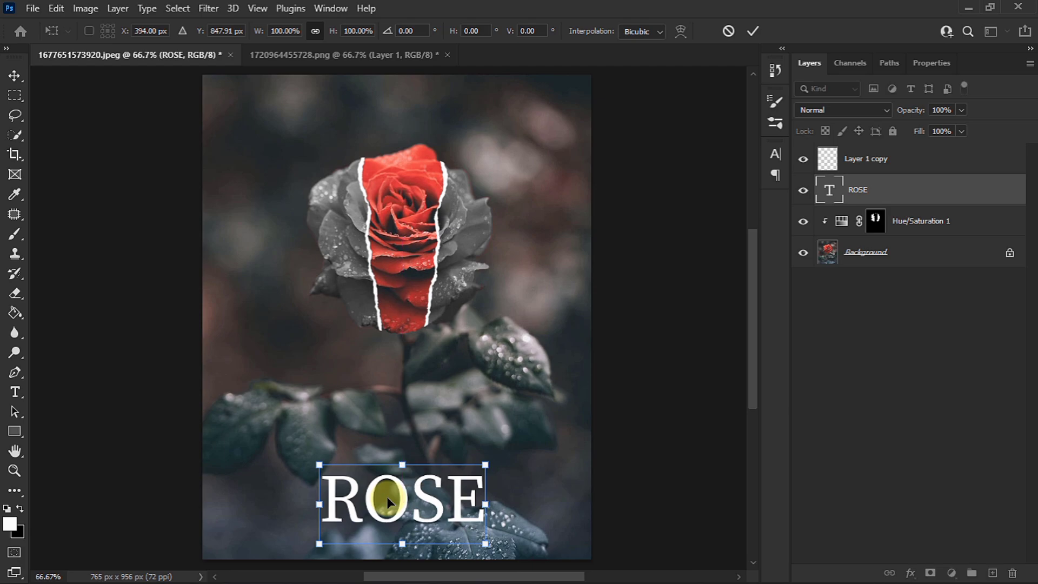
pyautogui.press('Return')
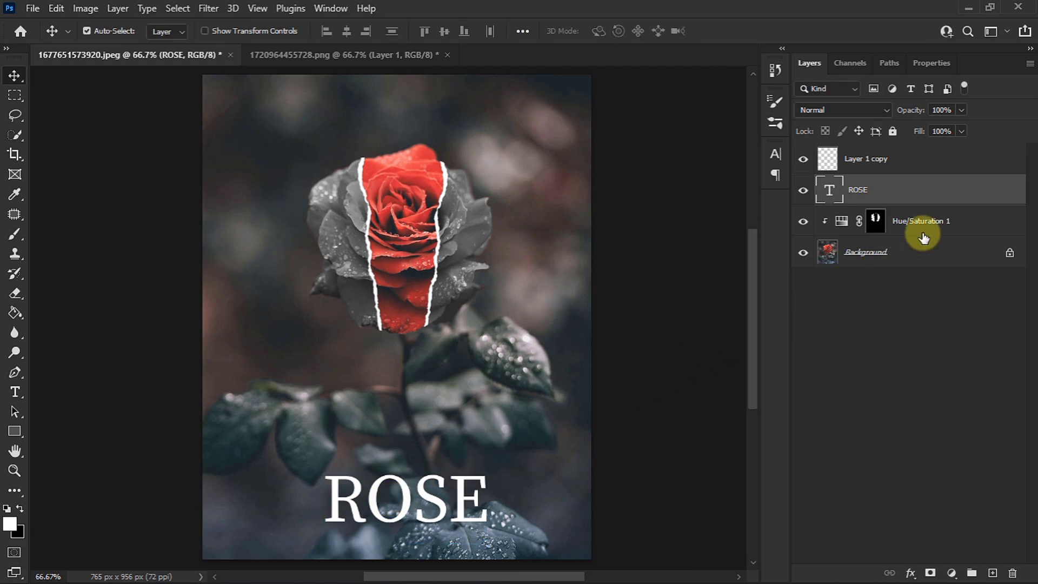
# Blend the ROSE text into the photo by splitting the Blend If highlight range of the underlying layer to 27 / 135
pyautogui.rightClick(954, 200)
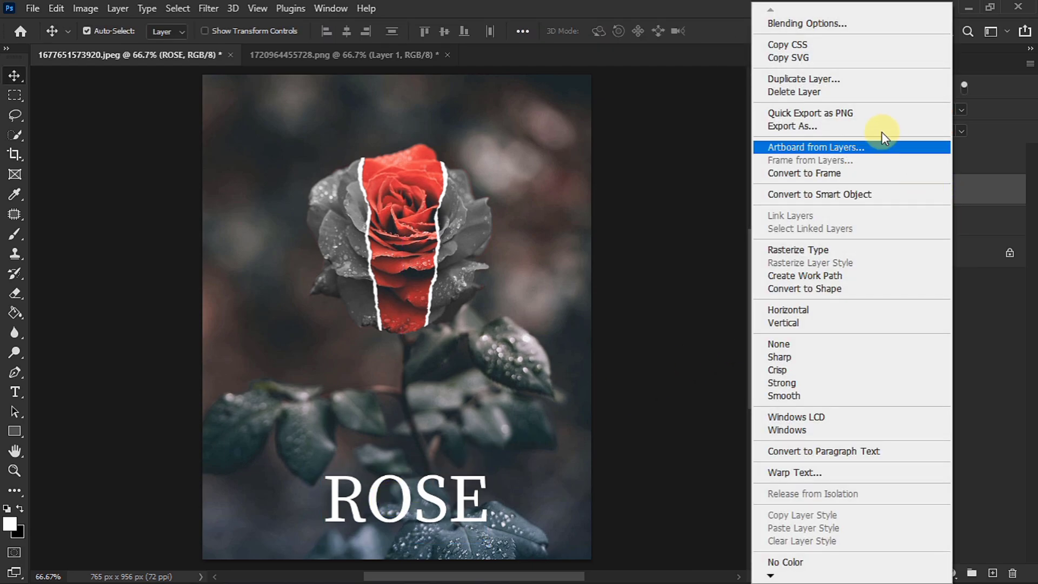
pyautogui.click(831, 28)
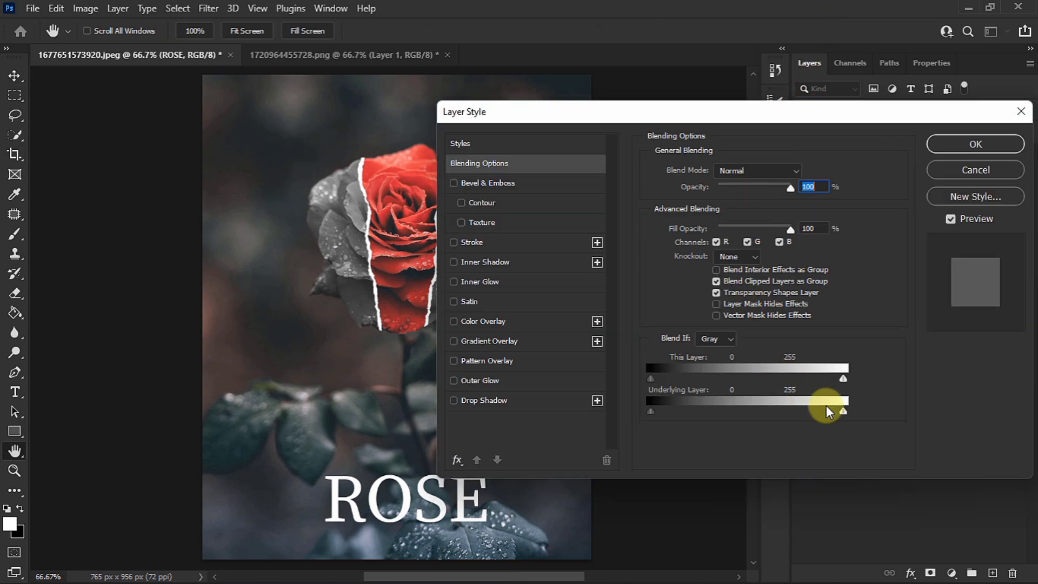
pyautogui.moveTo(742, 409)
pyautogui.mouseDown()
pyautogui.moveTo(671, 407)
pyautogui.moveTo(753, 412)
pyautogui.mouseUp()
pyautogui.press('alt')
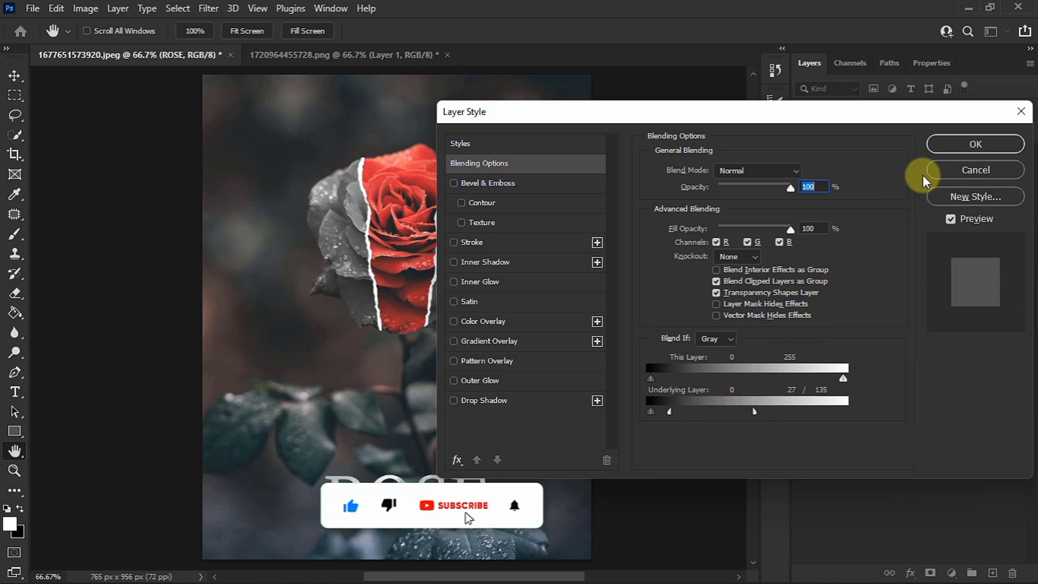
pyautogui.click(938, 145)
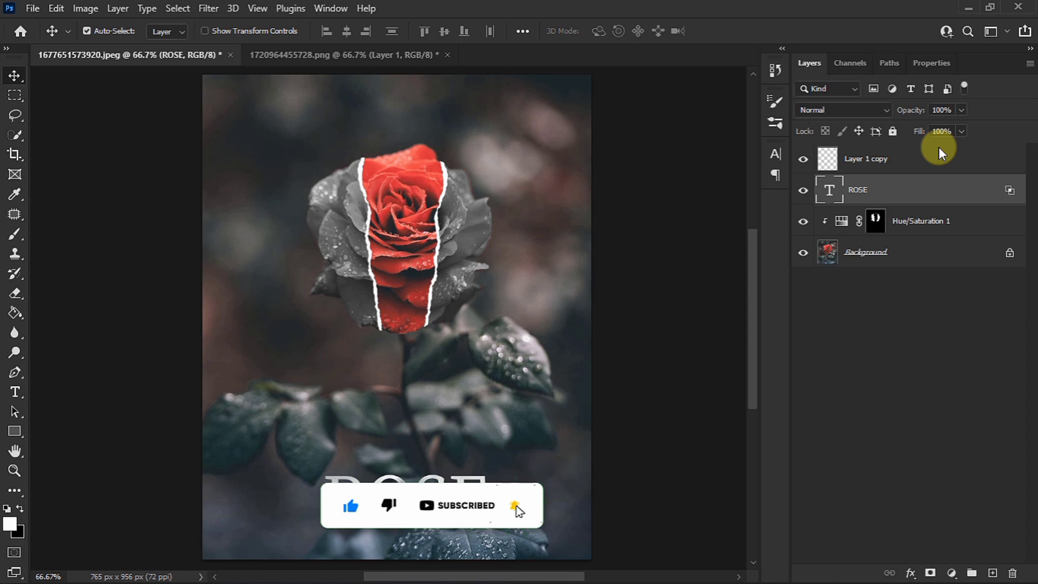
# Group the Layer 1 copy, ROSE and Hue/Saturation 1 layers, and hide and reshow the group to compare before and after
pyautogui.click(919, 226)
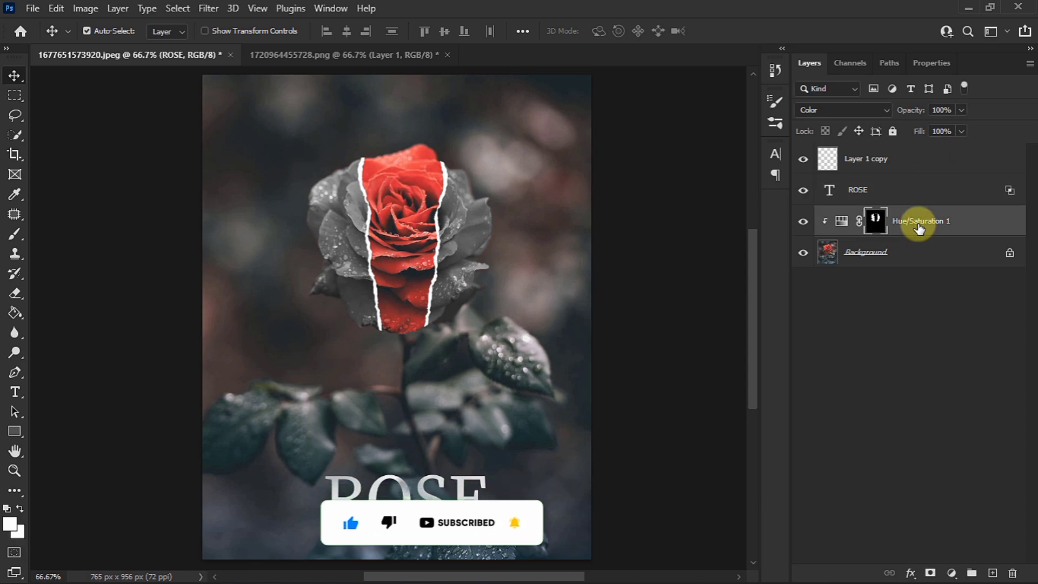
pyautogui.keyDown('shift'); pyautogui.click(899, 164); pyautogui.keyUp('shift')
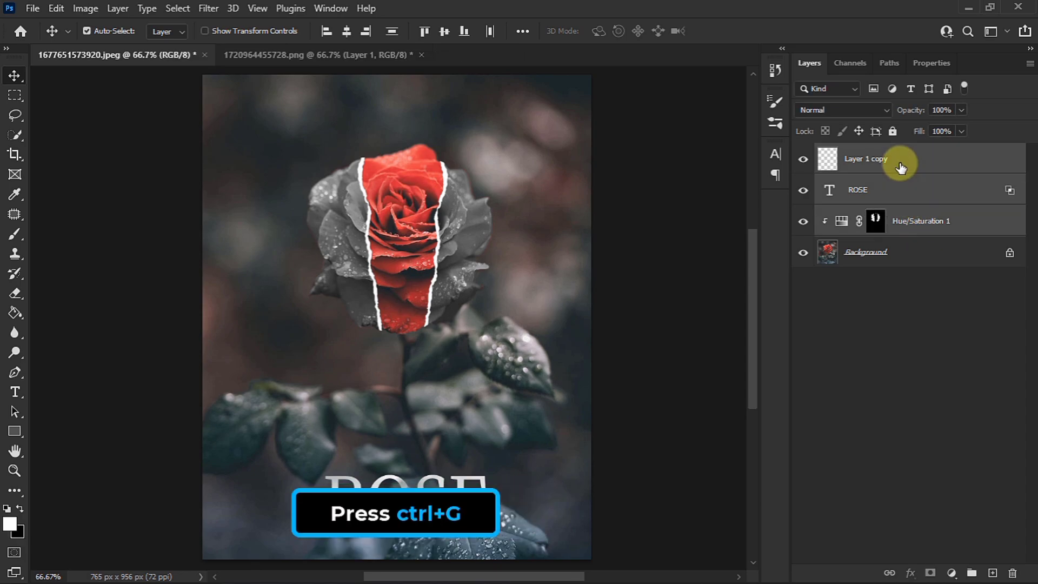
pyautogui.hotkey('ctrl', 'g')
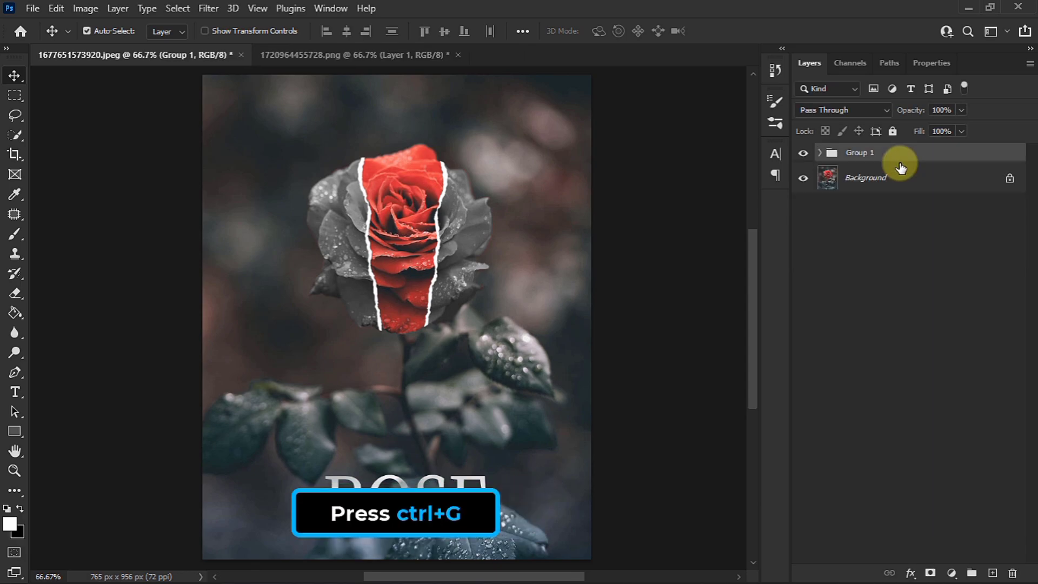
pyautogui.click(803, 153)
pyautogui.click(804, 153)
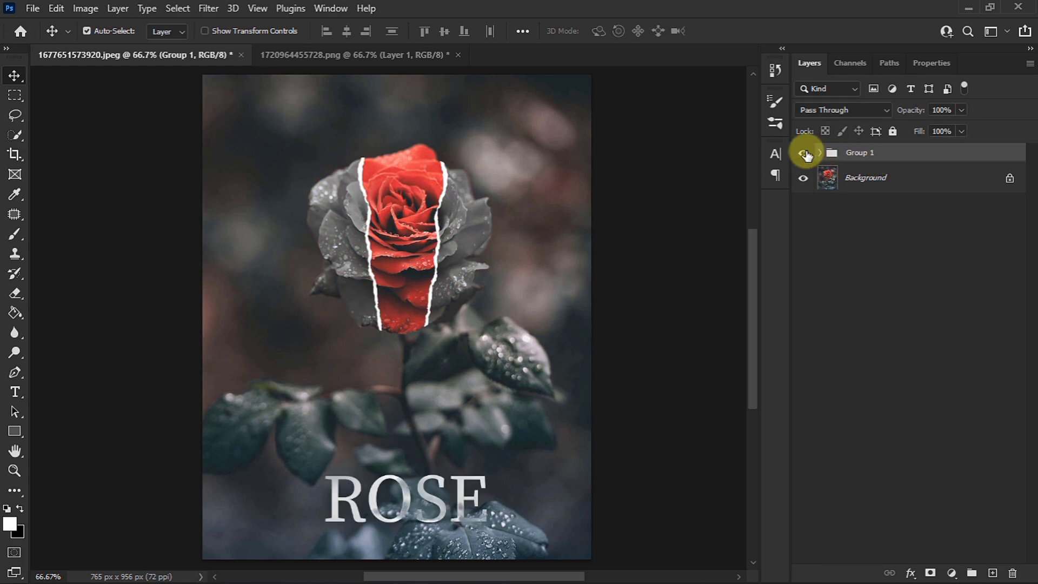